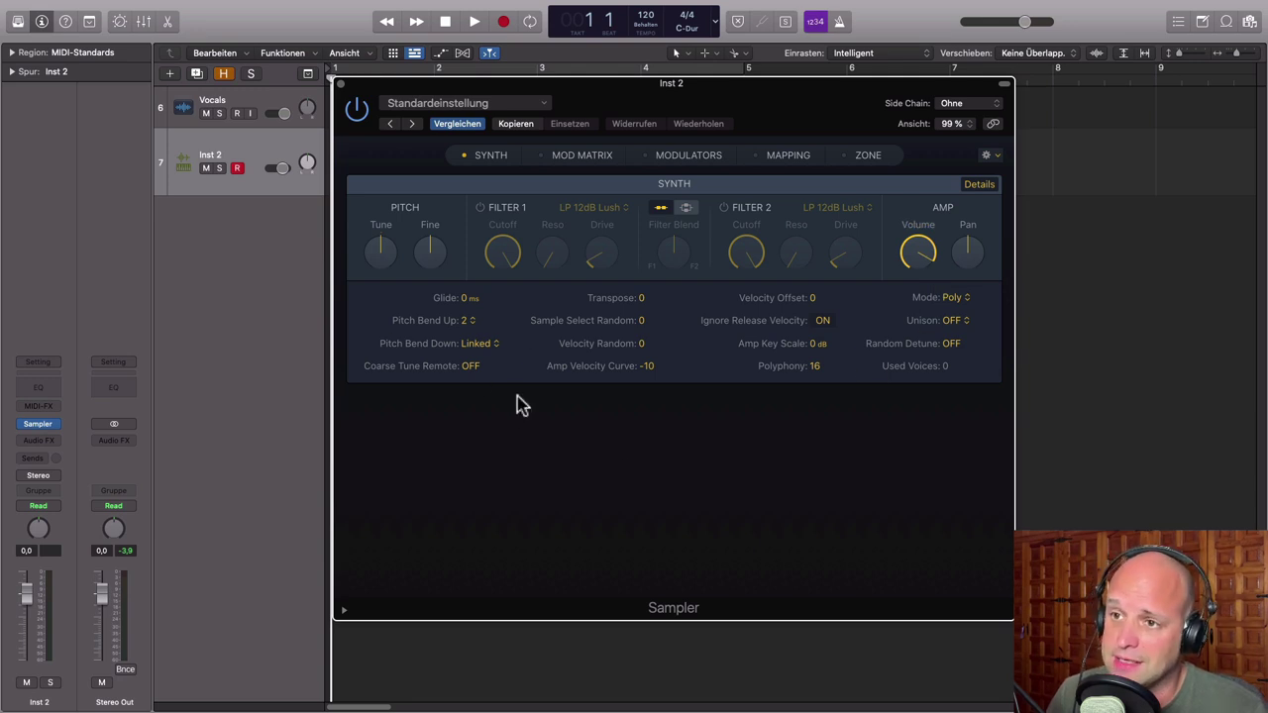
Show the Mod Matrix, Modulators, Mapping and Zone sections of Sampler to view their contents
left_click(600, 160)
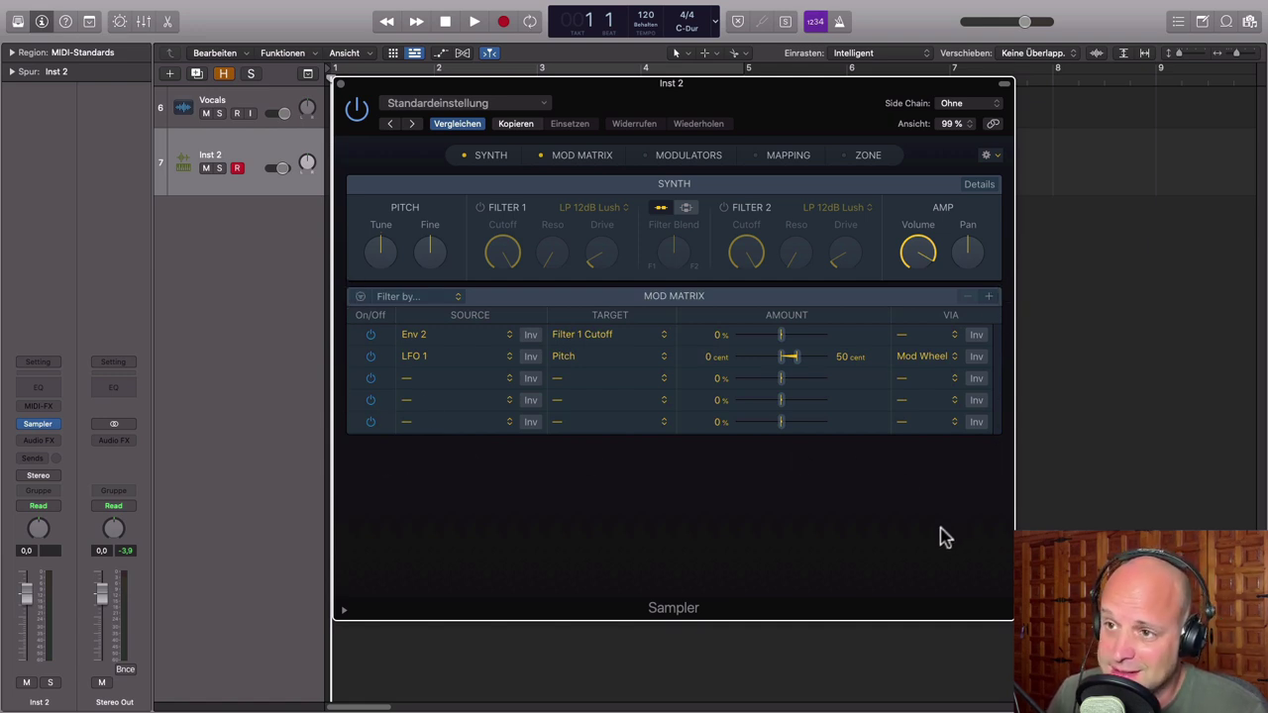
left_click(672, 157)
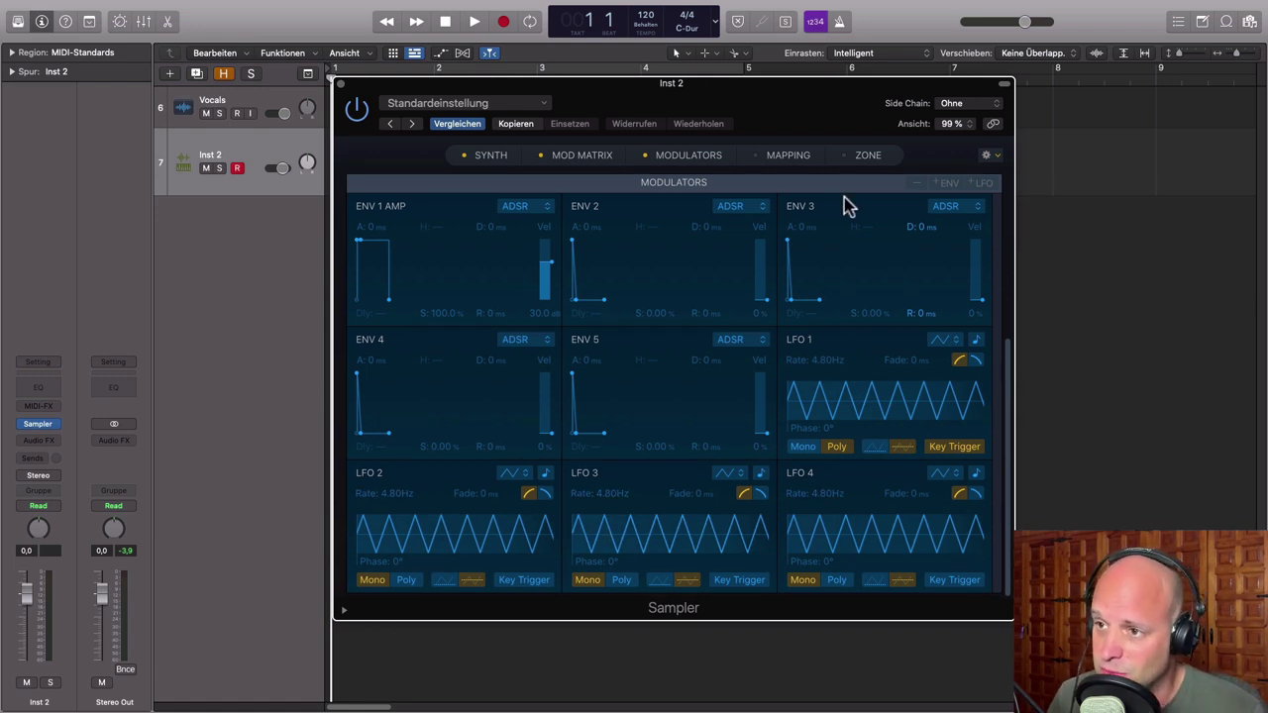
left_click(788, 157)
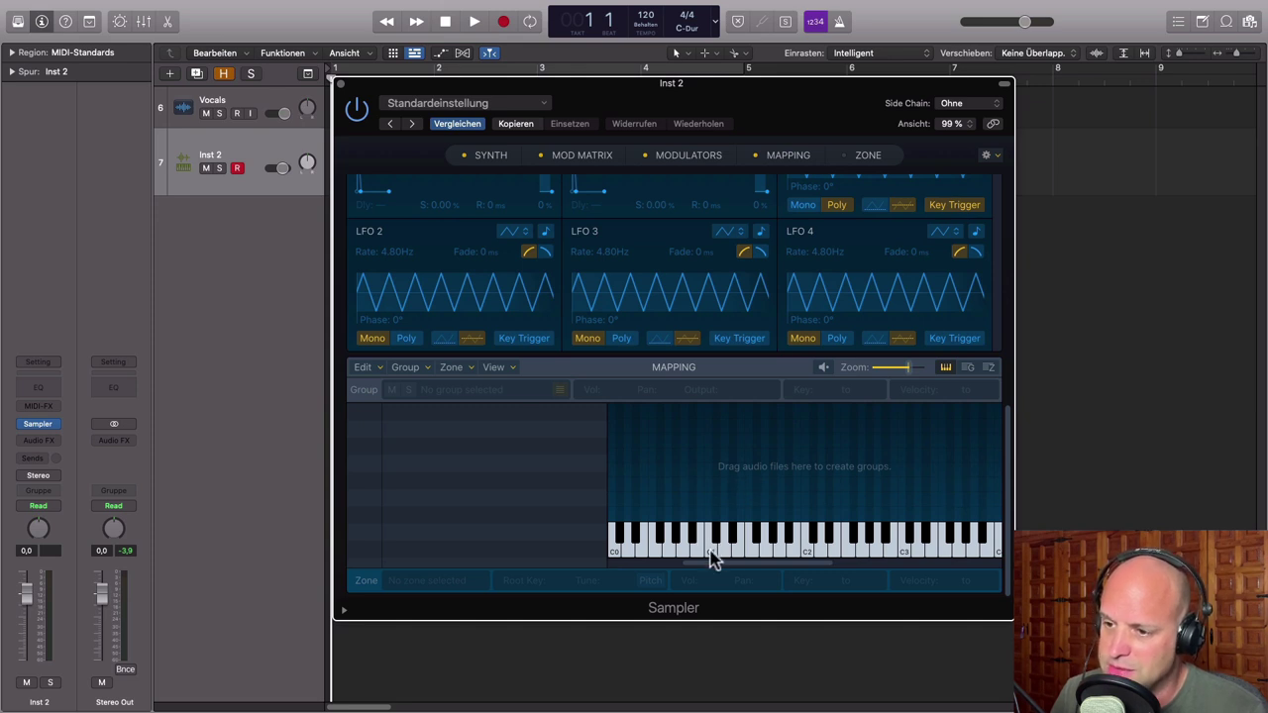
left_click(868, 156)
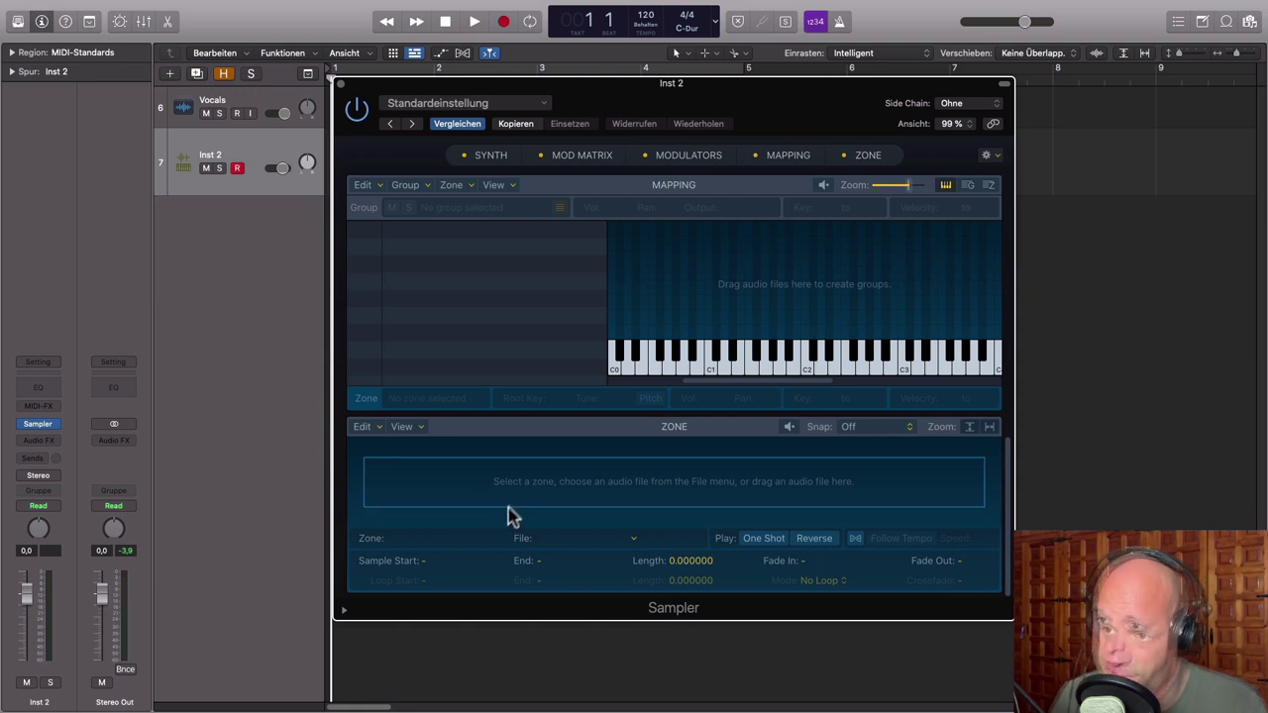
Toggle individual Sampler sections on and off to view different combinations of Modulators, Mapping, Zone and Mod Matrix
left_click(761, 157)
left_click(837, 157)
left_click(694, 159)
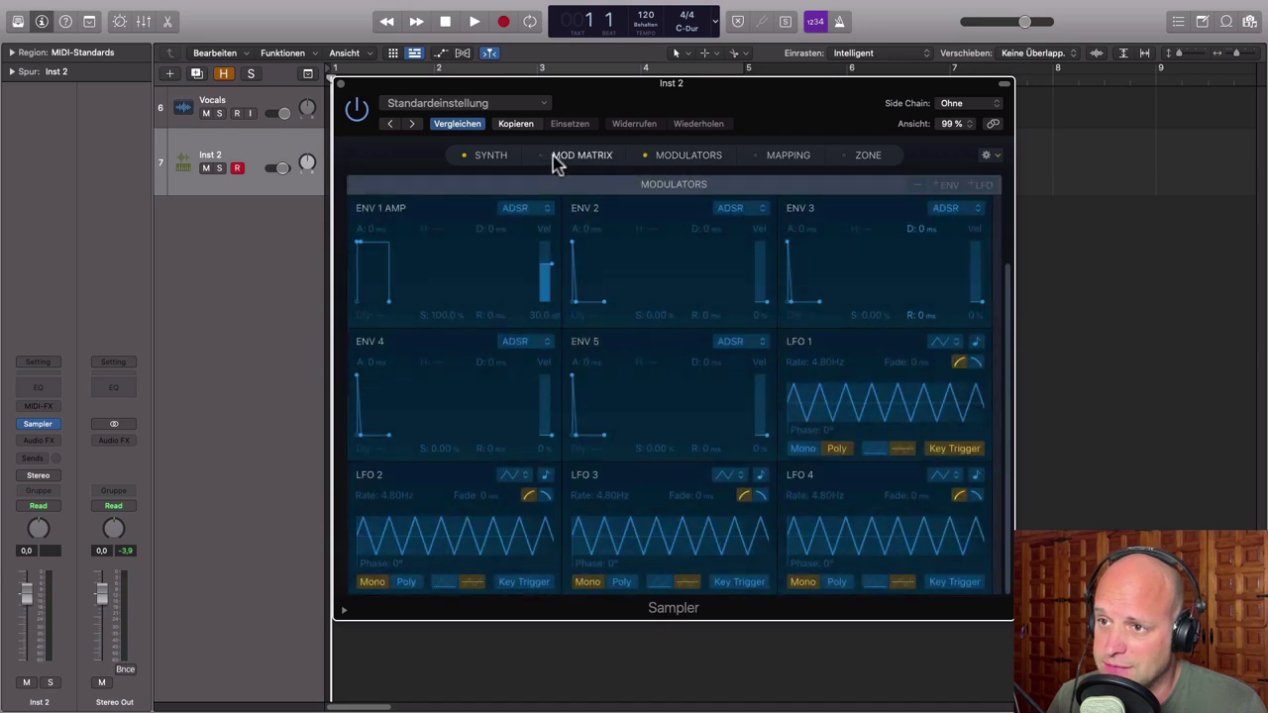
left_click(688, 159)
left_click(758, 159)
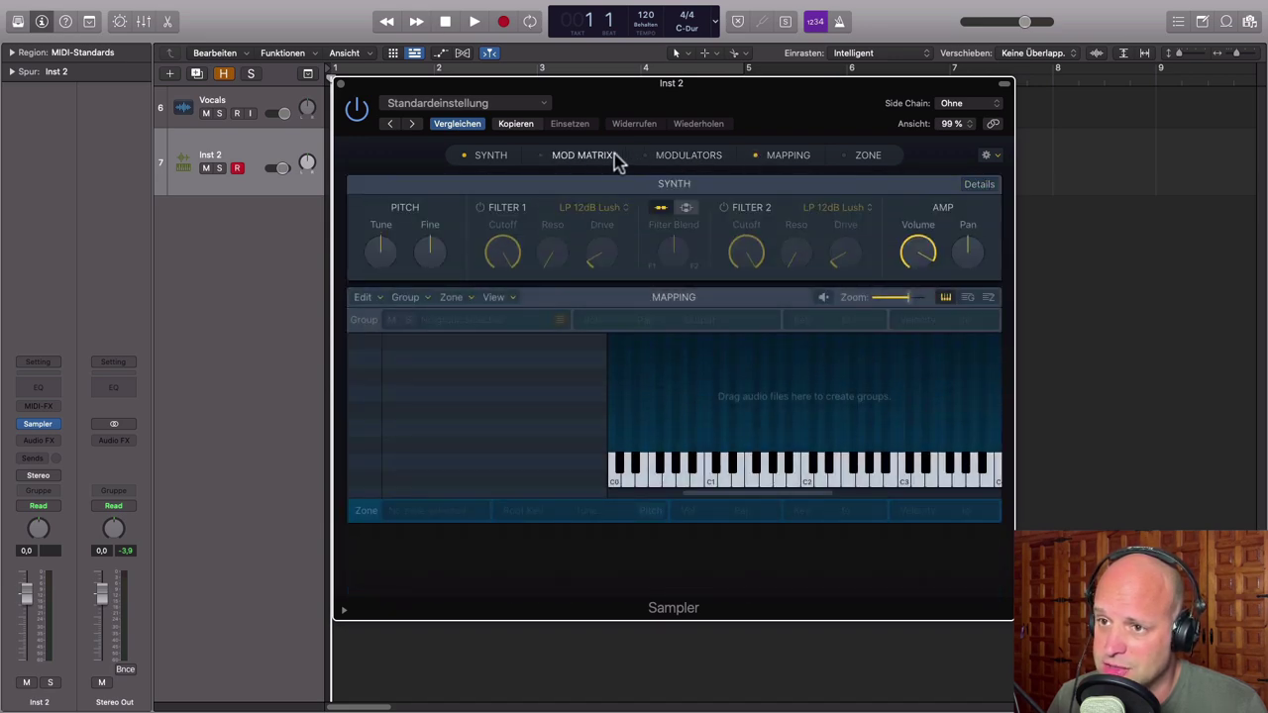
left_click(548, 159)
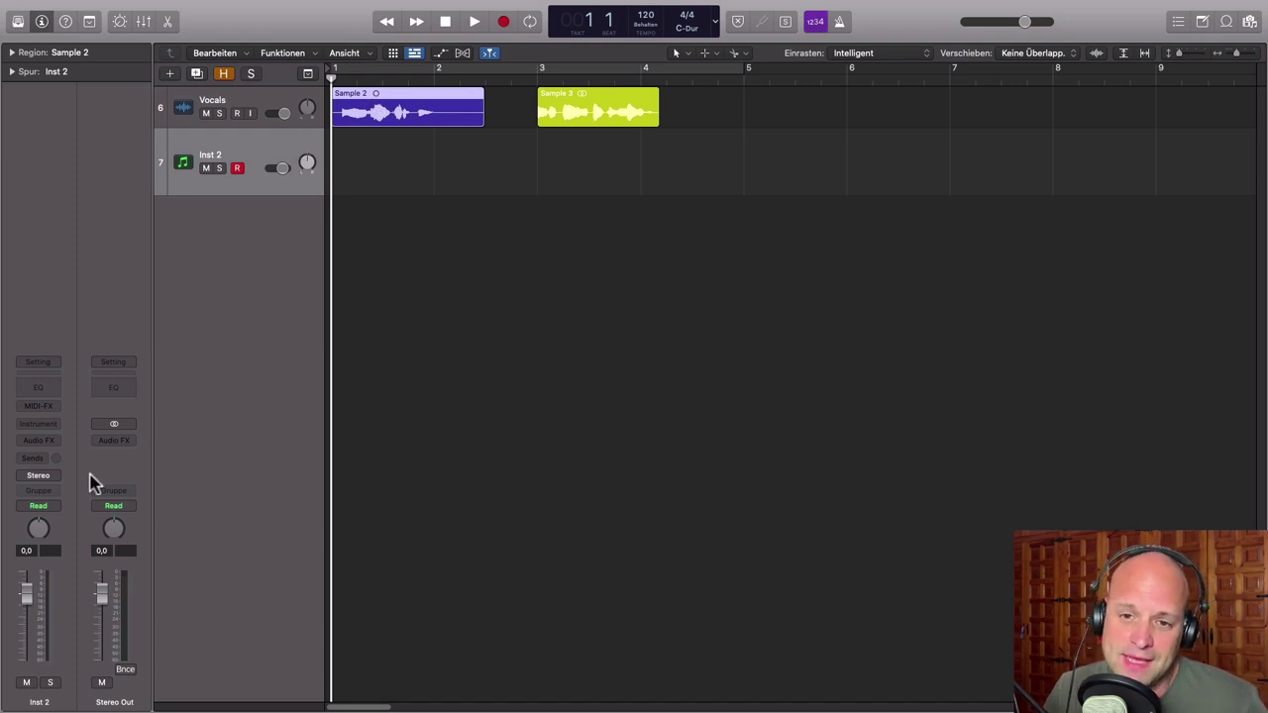
Load Sampler (Multi-Sample) in Stereo on the Inst 2 track and place its window below the Vocals regions
left_click(44, 424)
mouse_move(47, 459)
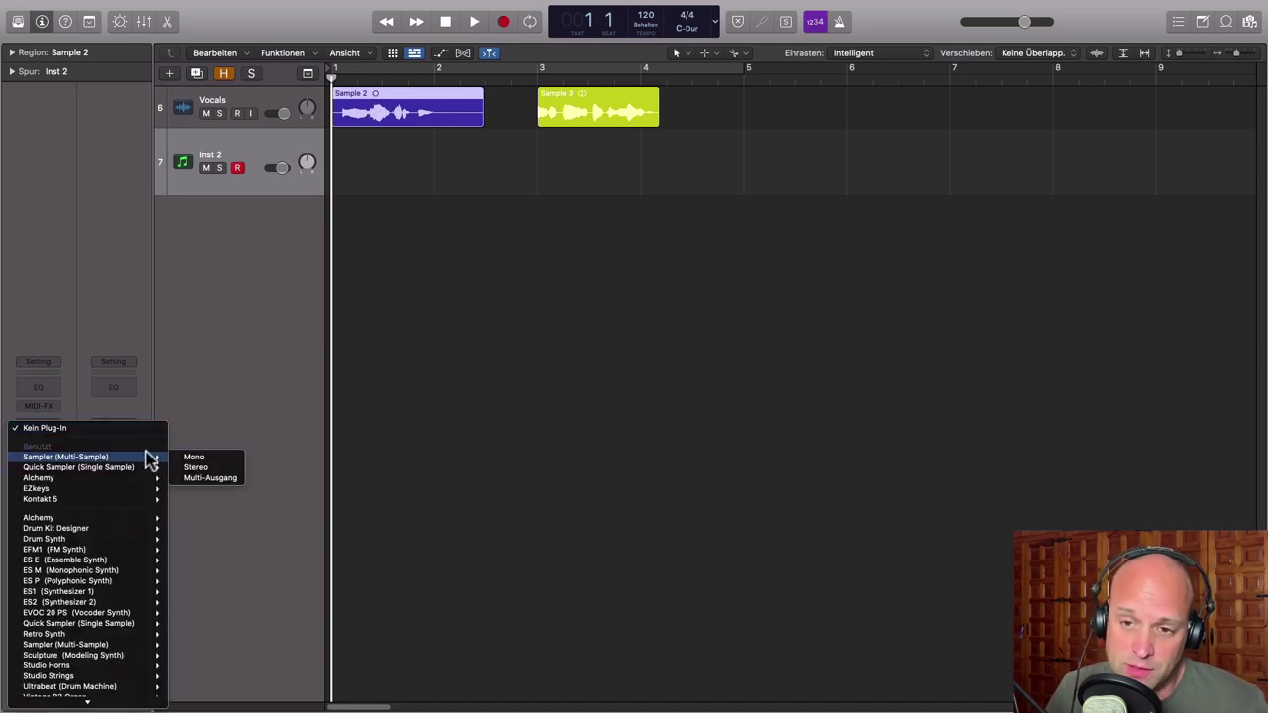
left_click(192, 469)
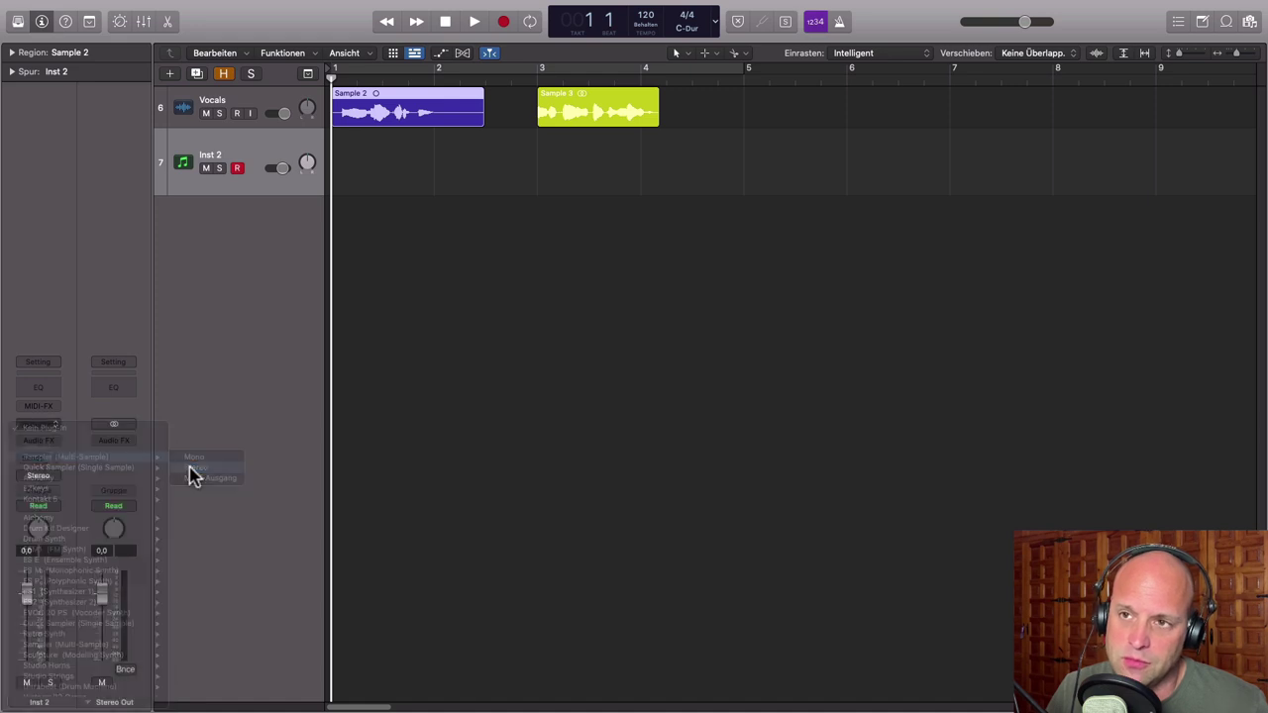
left_click_drag(713, 198, 656, 186)
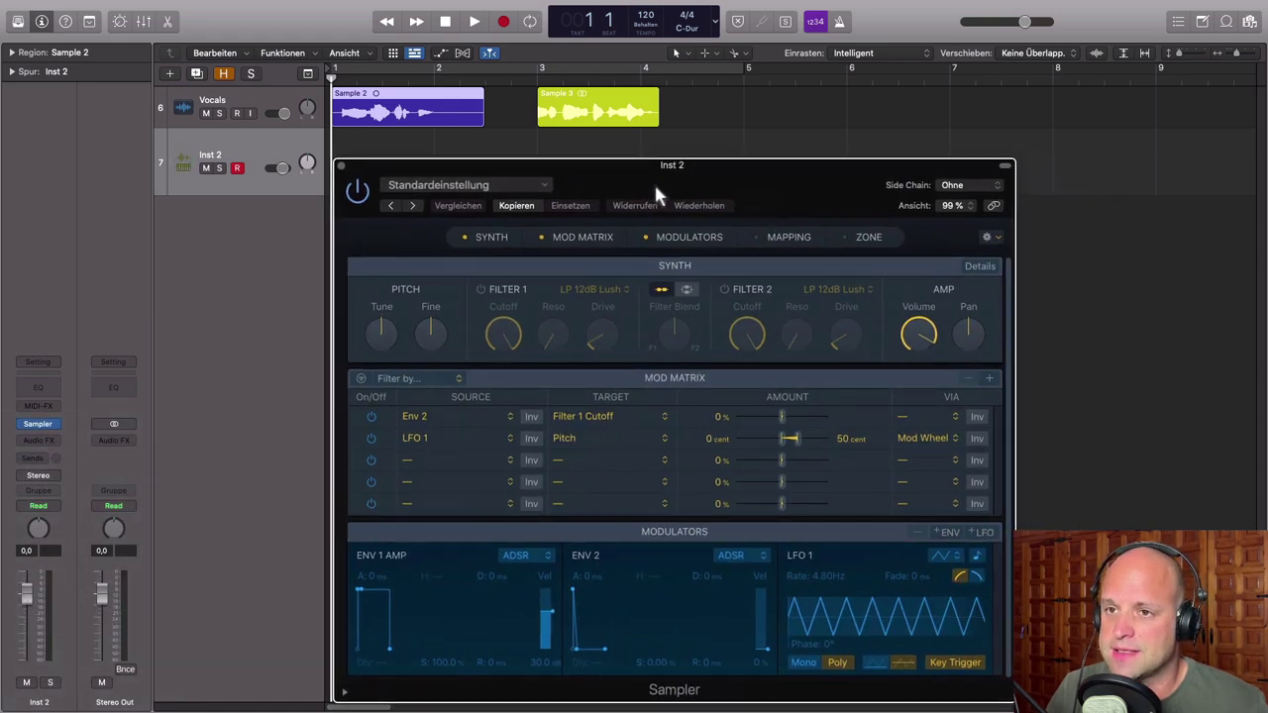
Load the Sample 2 region from the Vocals track into Sampler using Zone per File
left_click_drag(445, 102, 625, 246)
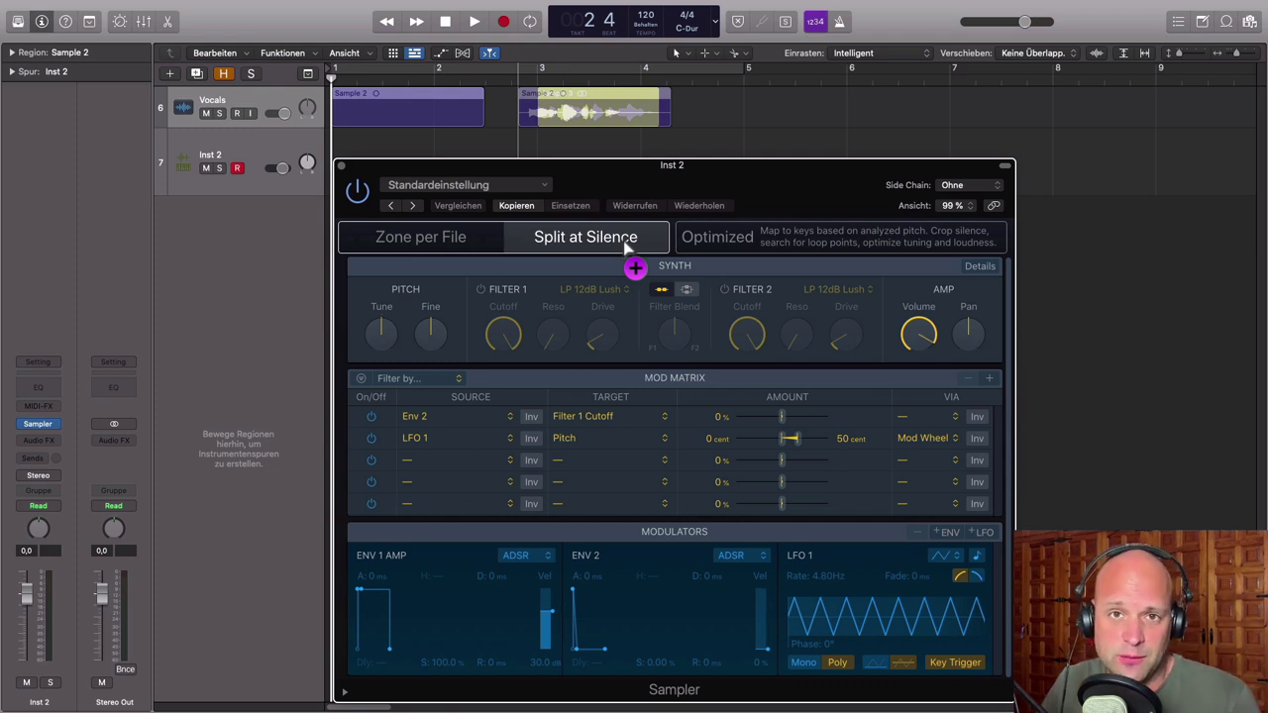
left_click_drag(625, 247, 420, 243)
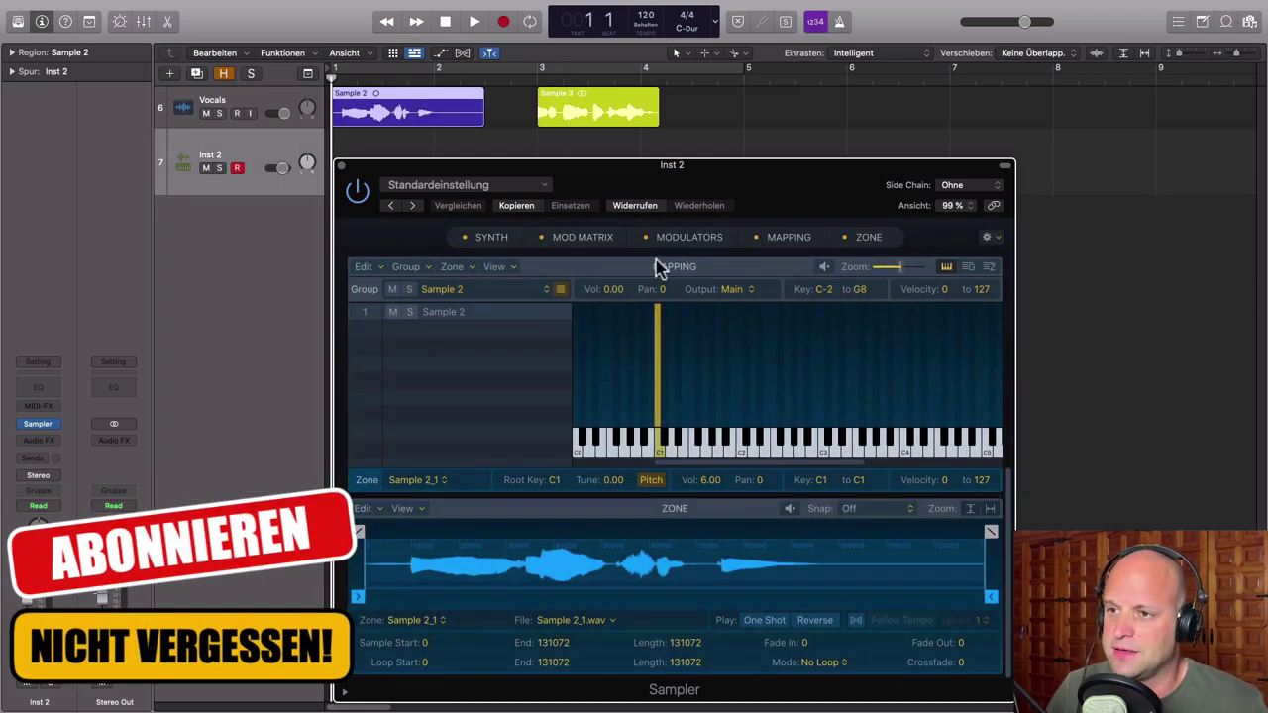
Extend the Sample 2_1 zone's key range in the mapping to span C0 to C2
left_click_drag(801, 169, 777, 114)
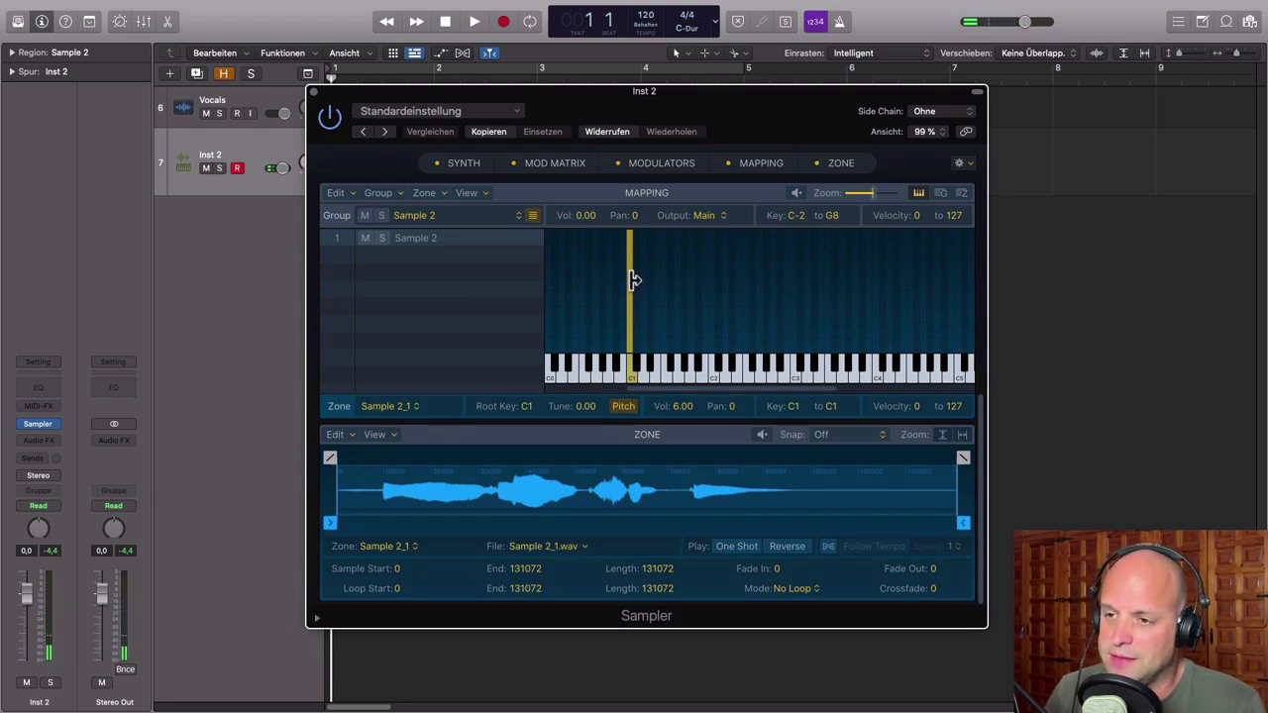
left_click_drag(635, 280, 714, 281)
left_click_drag(620, 274, 579, 279)
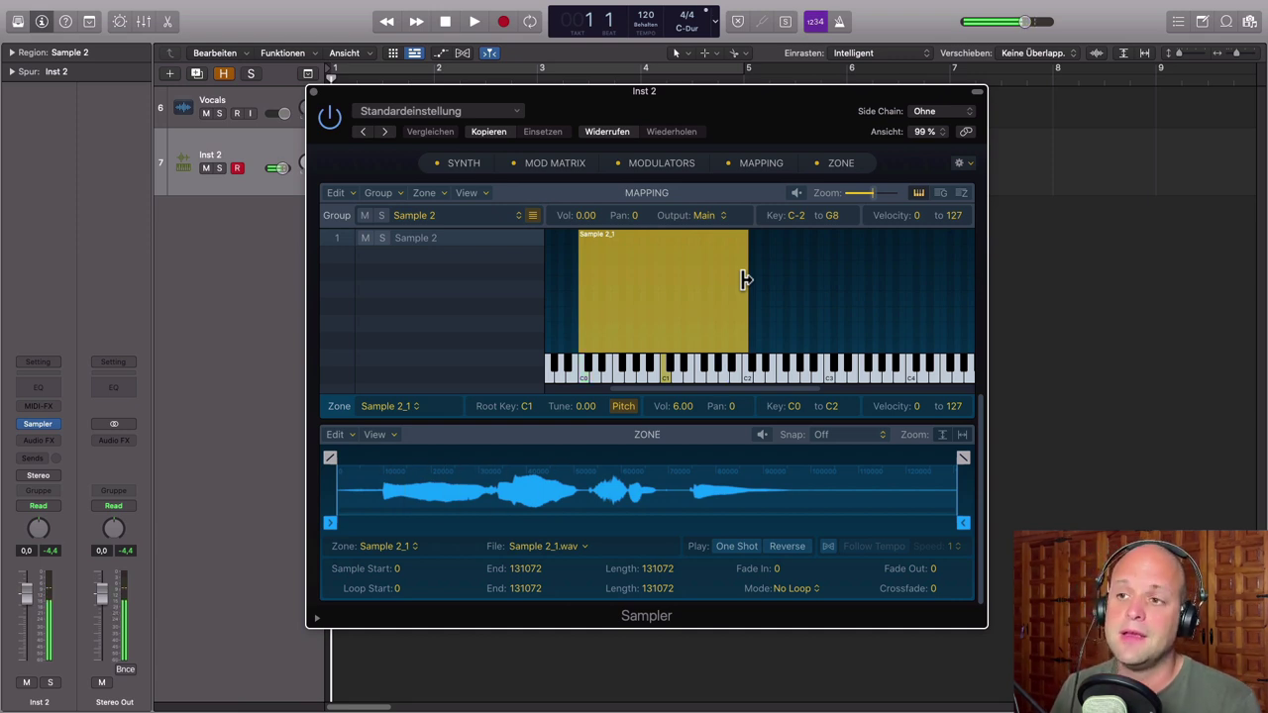
left_click_drag(753, 134, 673, 131)
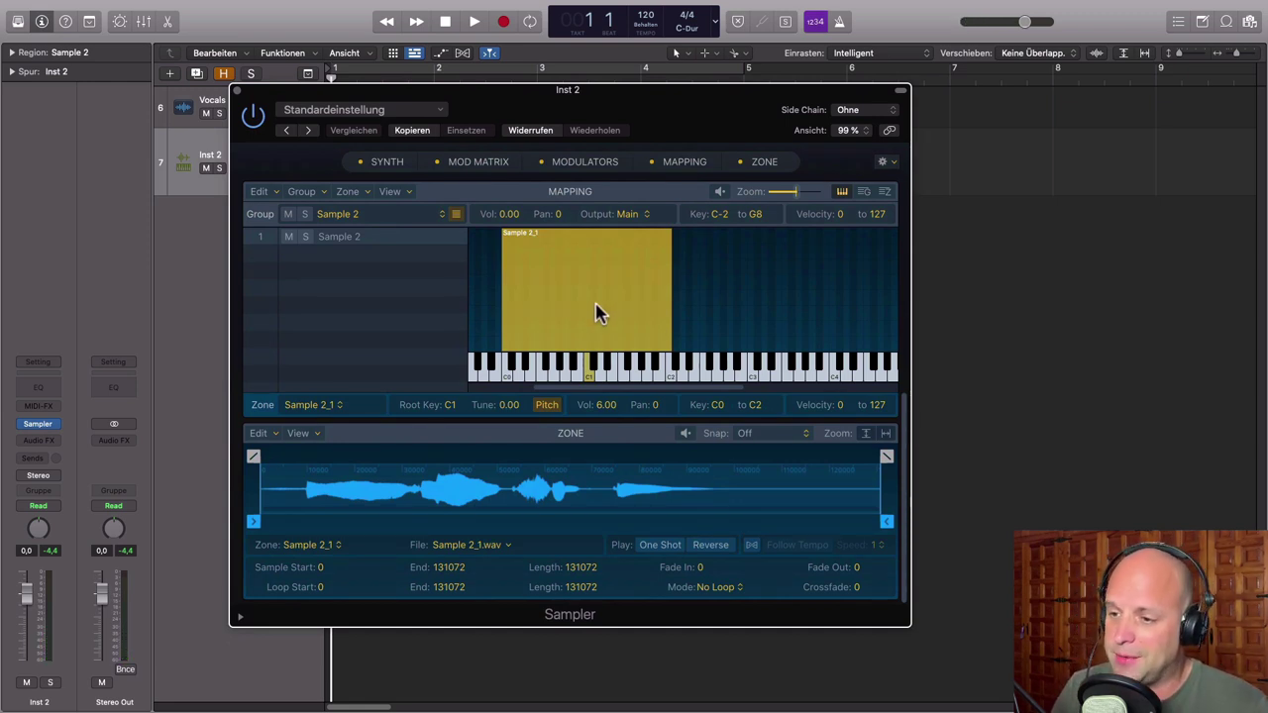
Enable Flex for the Sample 2_1 zone and trim it to sample start 9596 and end 97771
left_click(751, 545)
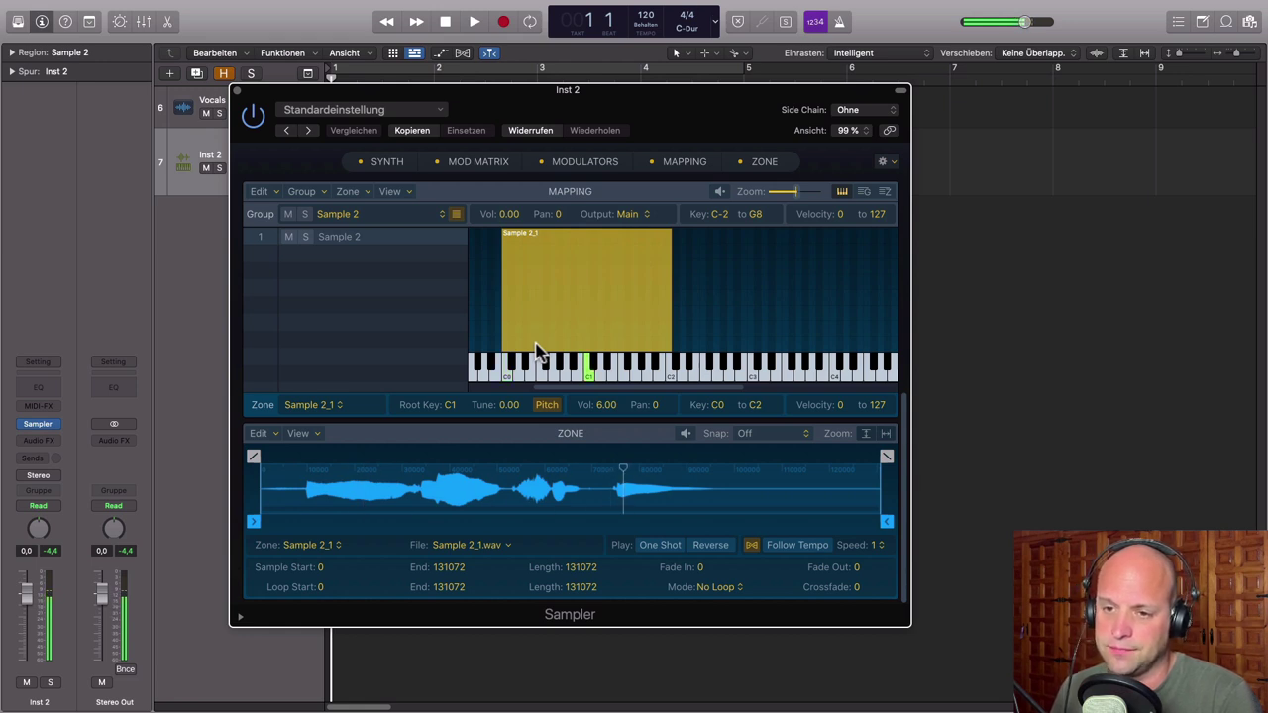
left_click_drag(256, 522, 298, 522)
left_click_drag(886, 522, 729, 525)
left_click_drag(298, 522, 294, 522)
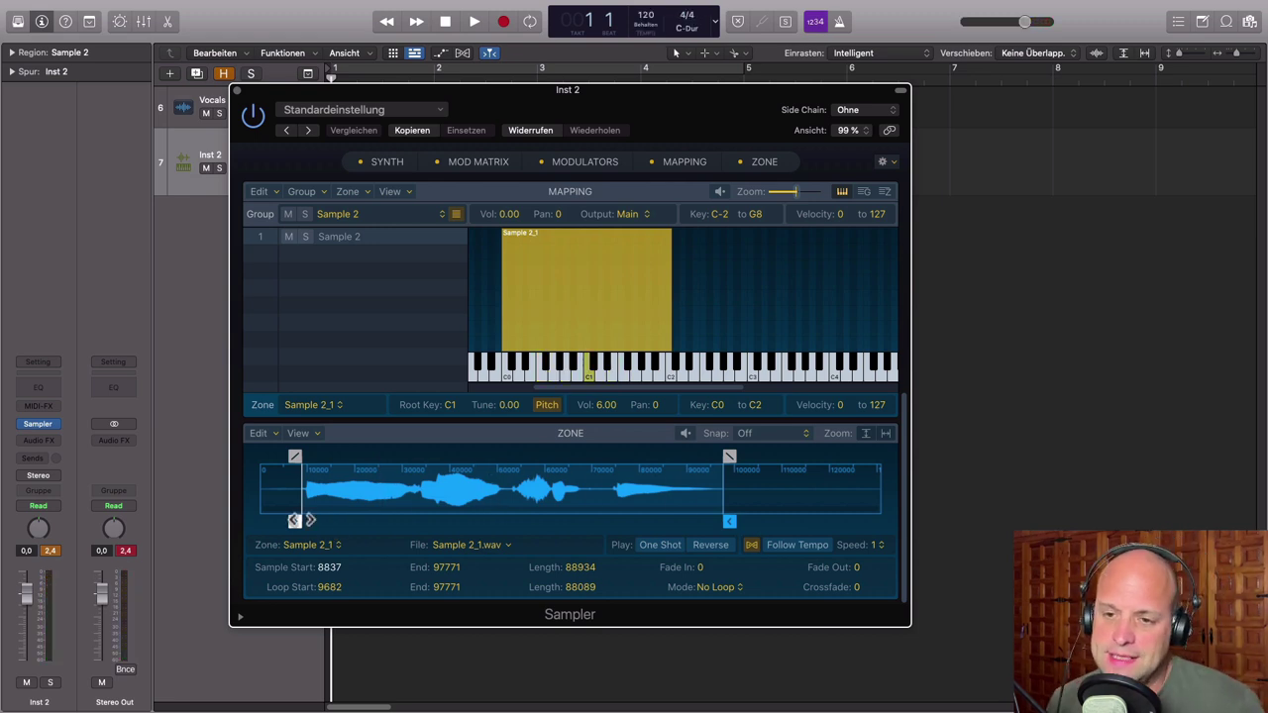
mouse_move(294, 520)
left_mouse_down()
mouse_move(238, 517)
mouse_move(299, 524)
left_mouse_up()
Shorten the zone's sample end to 33400 and set its loop mode to Forward
left_click_drag(729, 522, 420, 522)
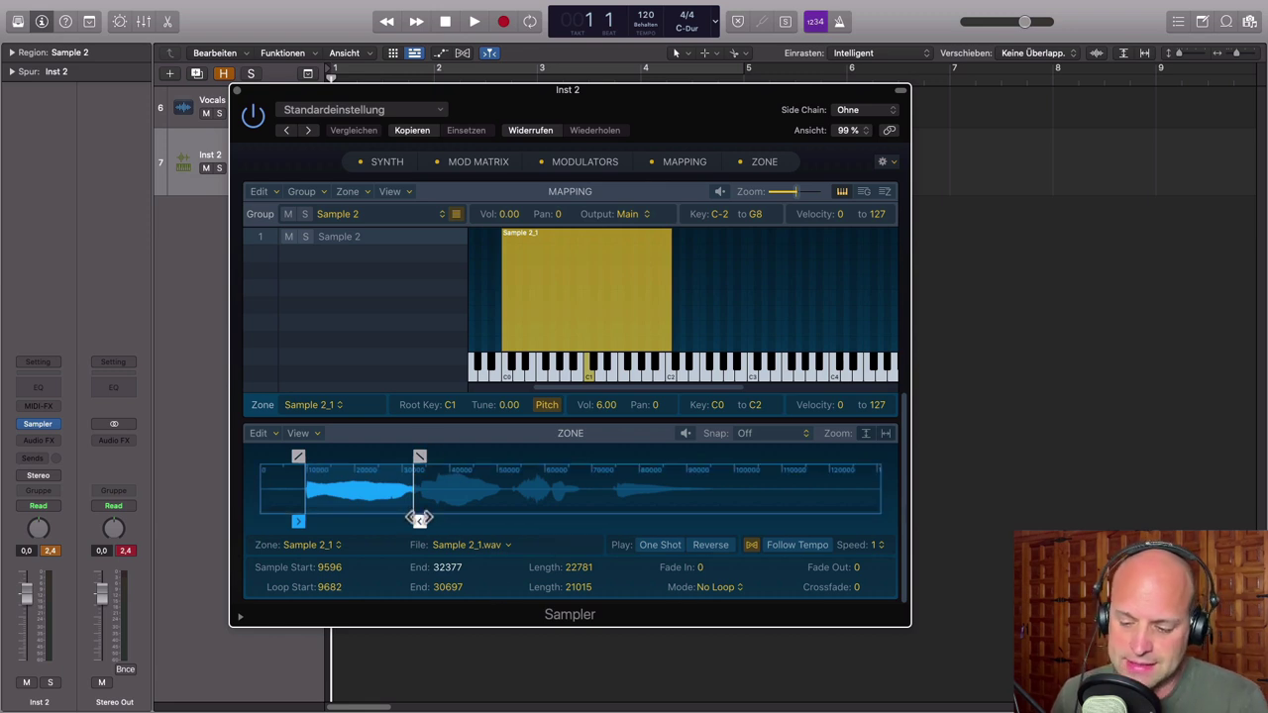
left_click_drag(419, 521, 424, 521)
left_click(742, 589)
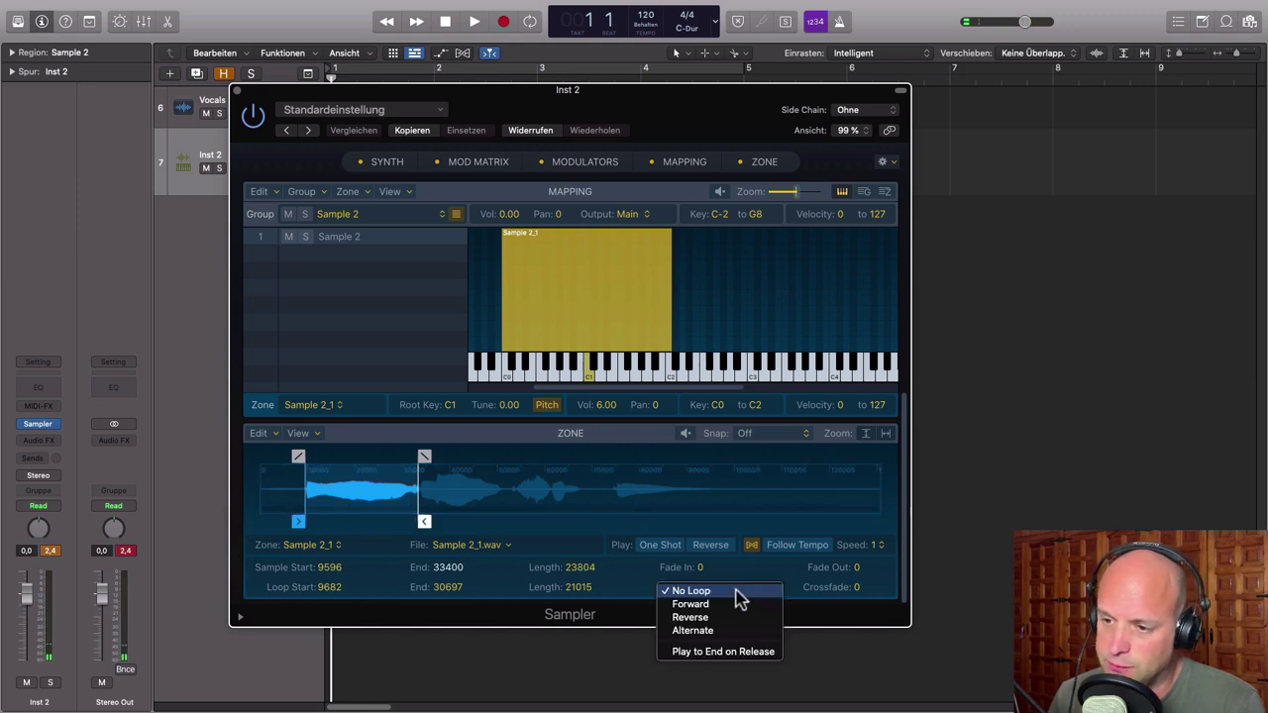
left_click(712, 604)
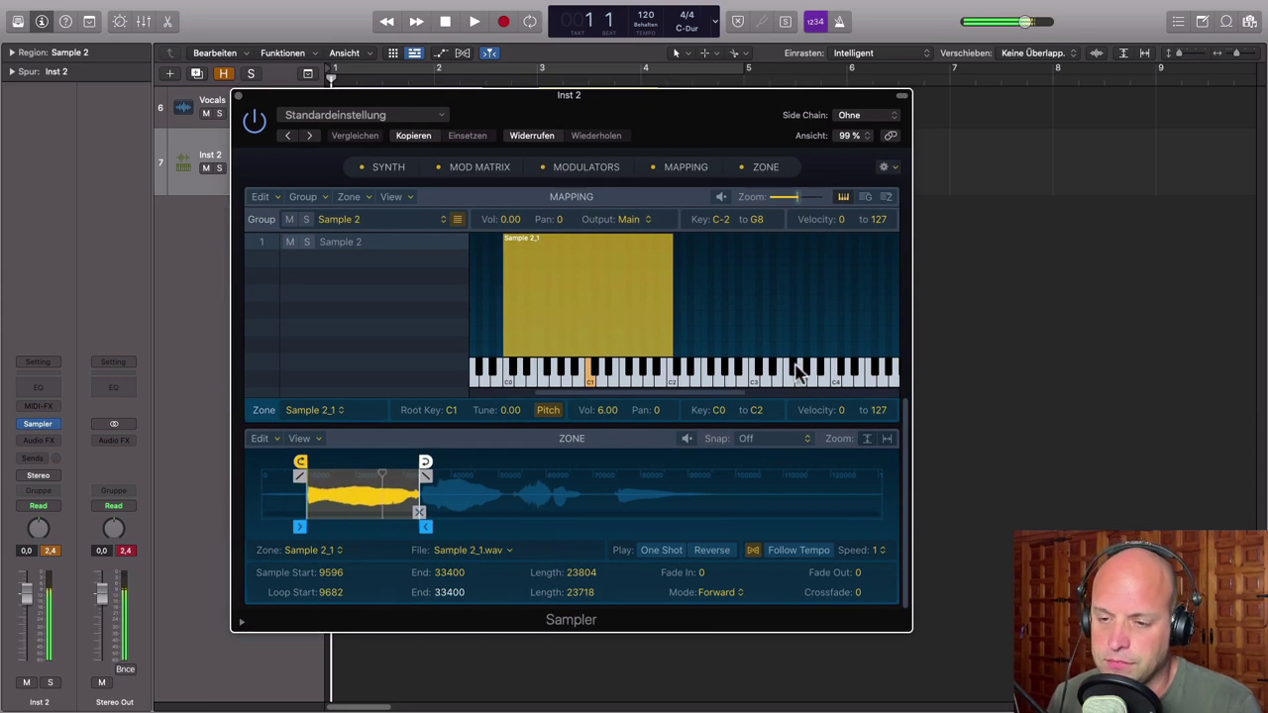
Try the Reverse loop mode on the Sample 2_1 zone, and set the mode to Alternate
left_click(740, 595)
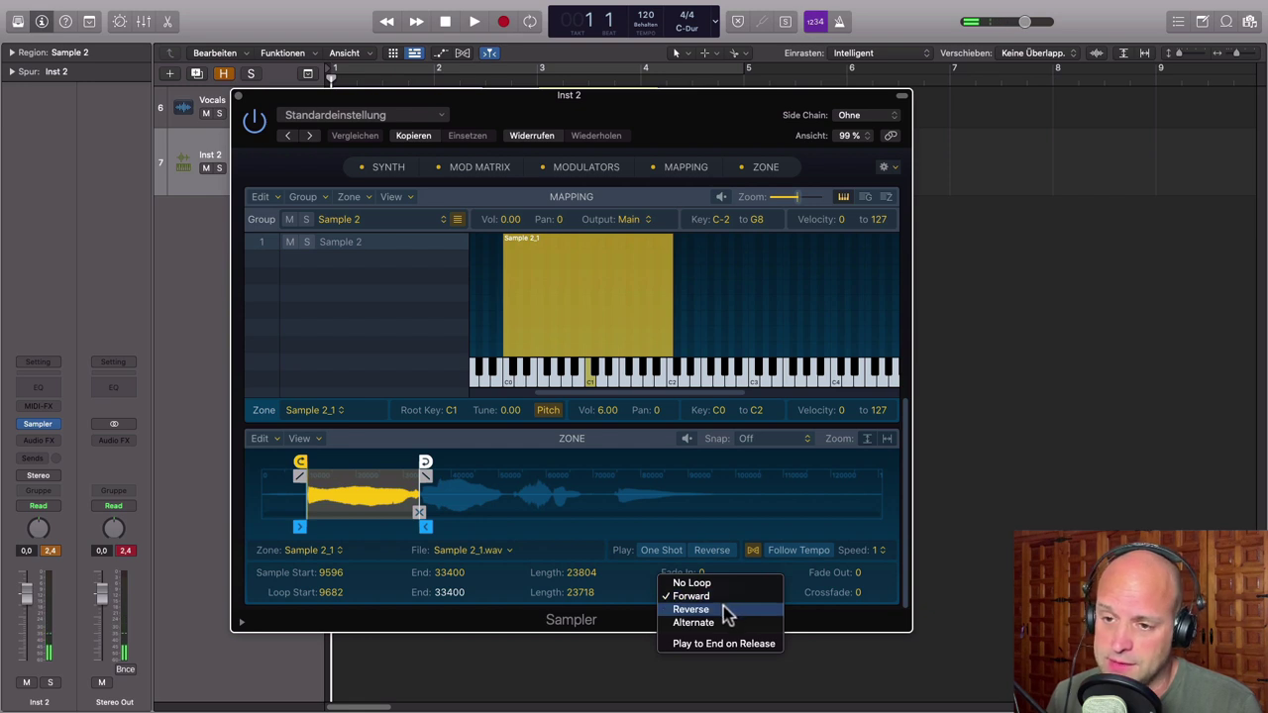
left_click(724, 608)
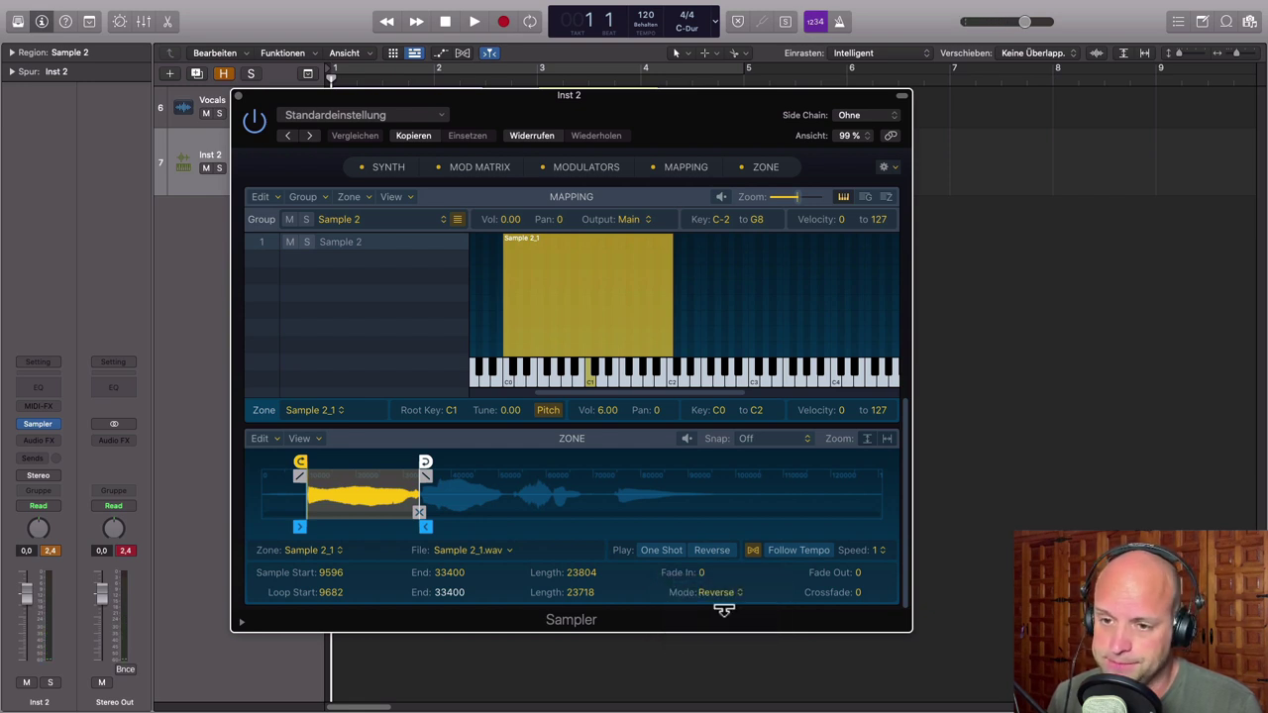
left_click(738, 595)
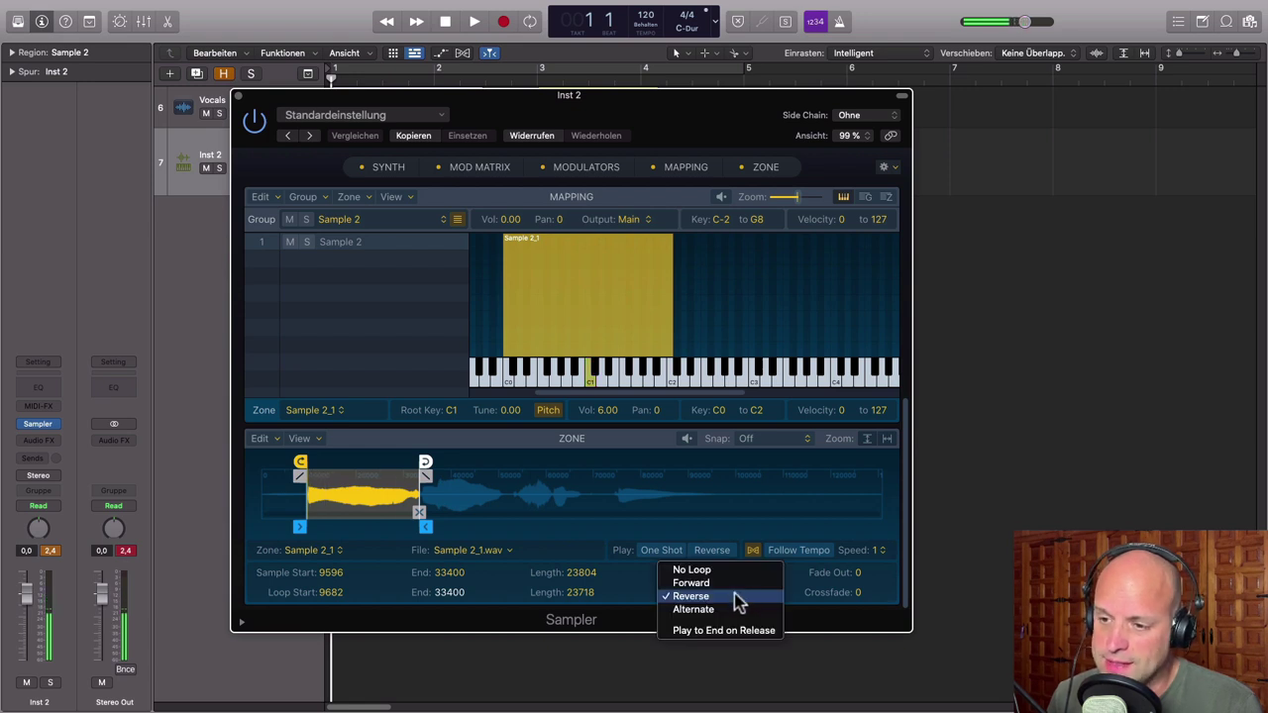
left_click(728, 610)
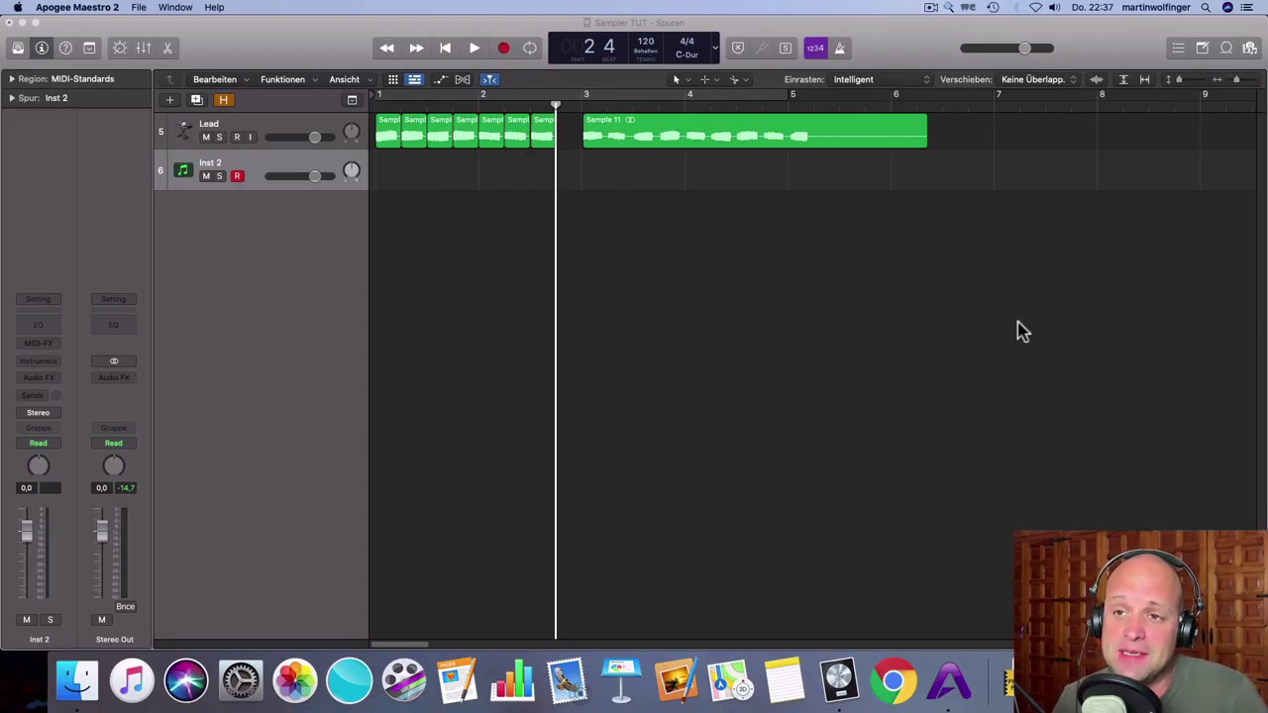
Play the short sample regions on the Lead track from bar 1, stop, and return the playhead to the start
left_click(281, 128)
left_click(455, 248)
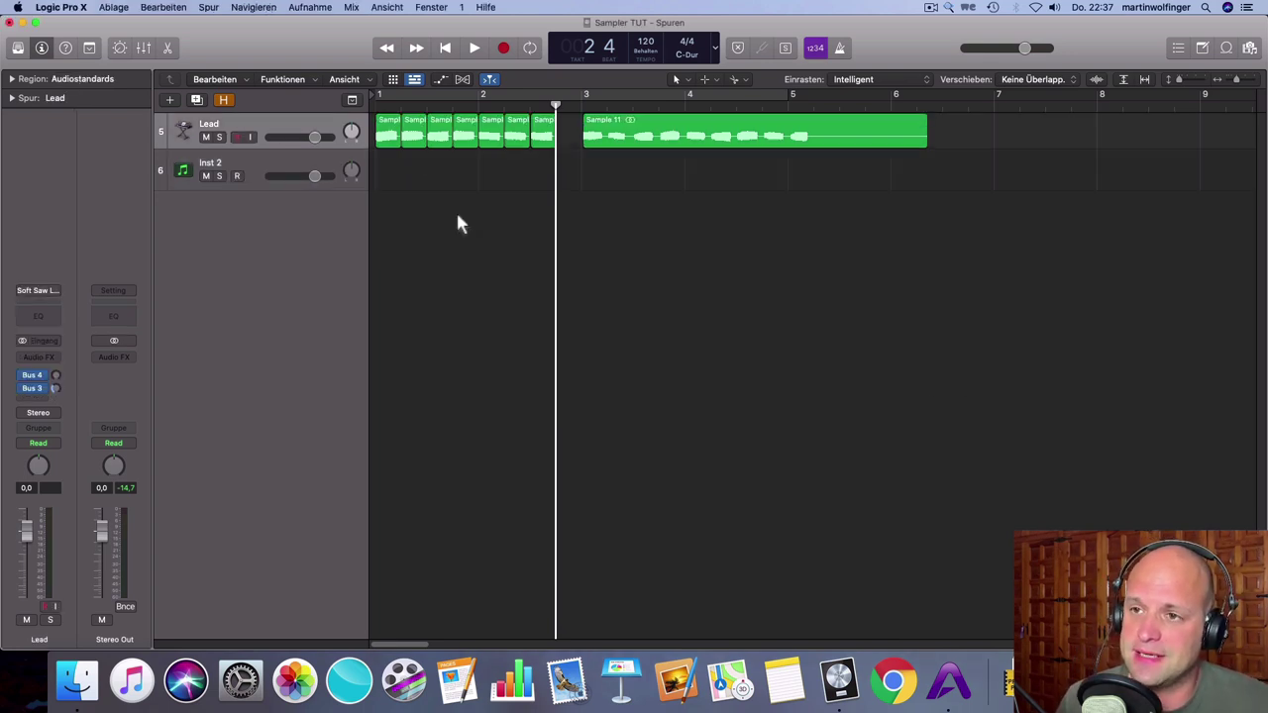
left_click(377, 99)
left_click(475, 48)
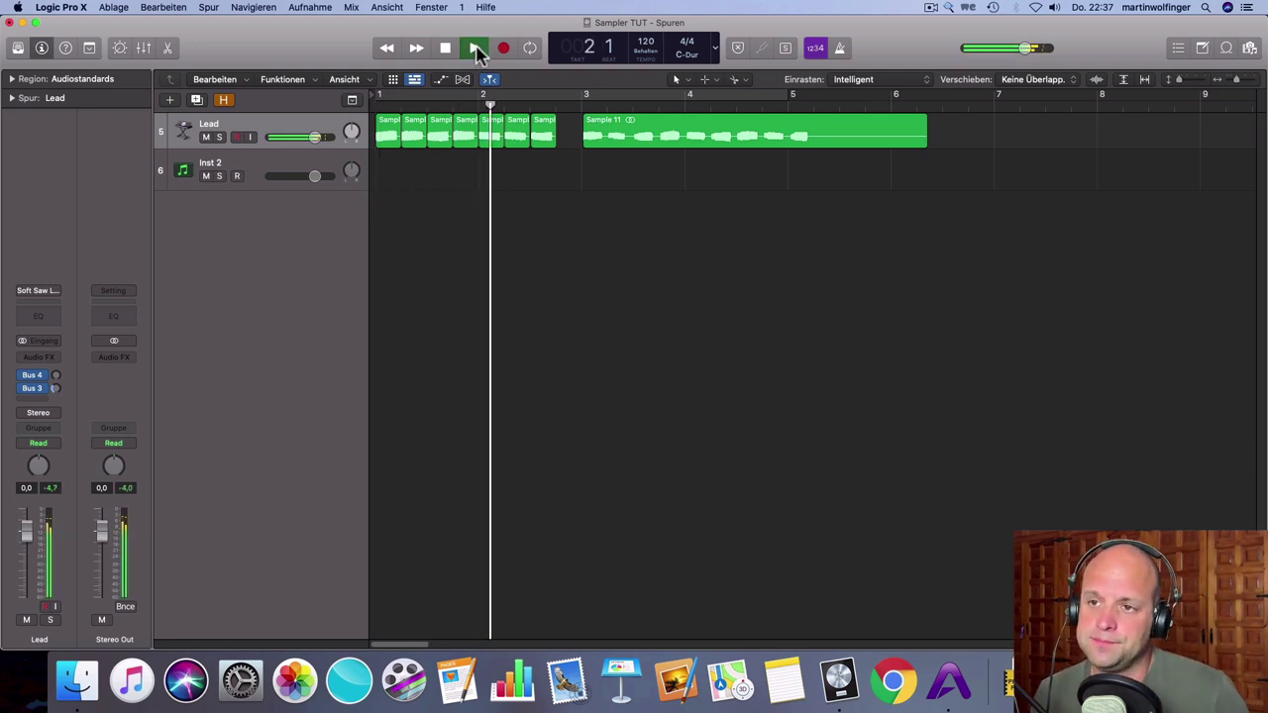
key("space")
key("Return")
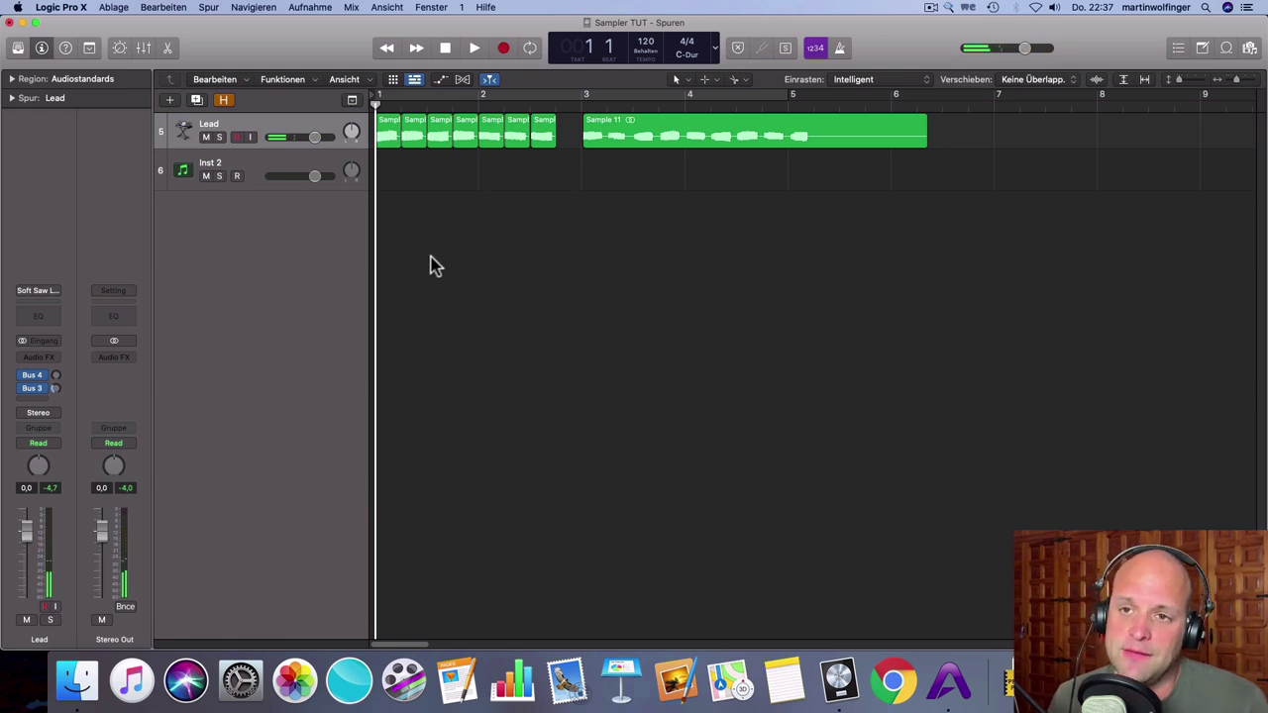
Load Sampler (Multi-Sample) in Stereo on the Inst 2 track and show its Mapping section below the Lead regions
left_click(294, 166)
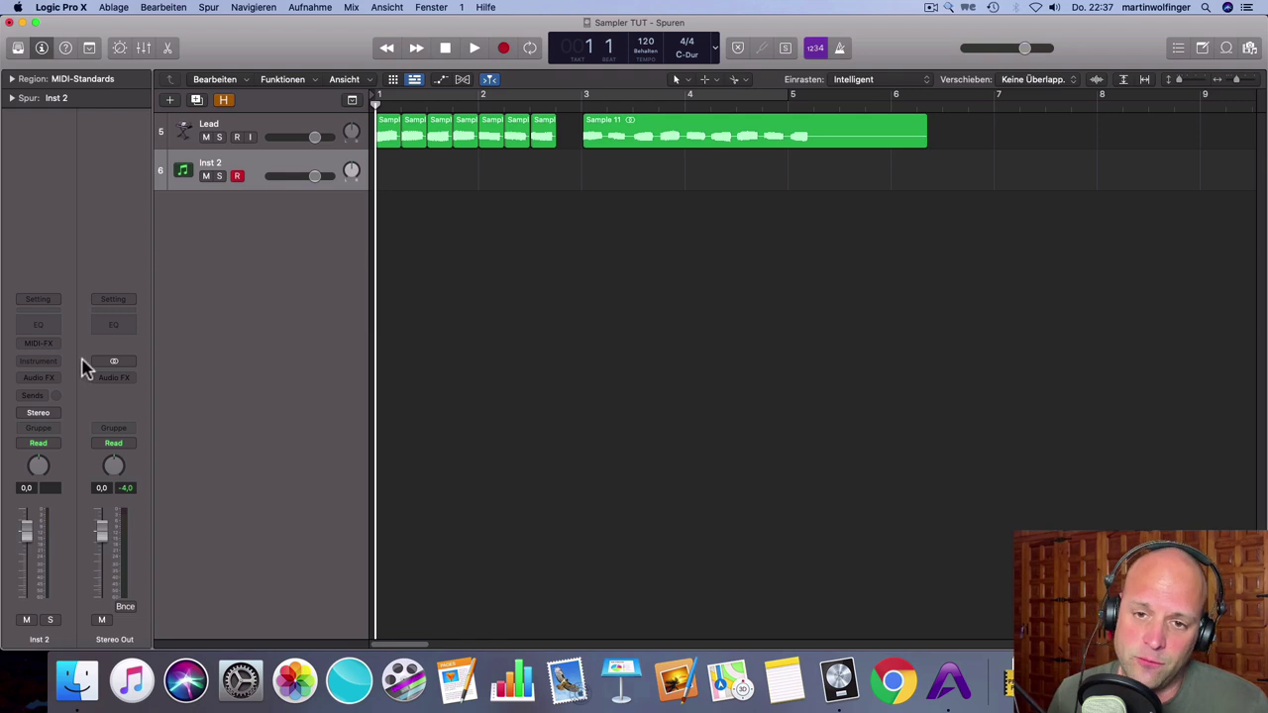
left_click(54, 364)
mouse_move(65, 394)
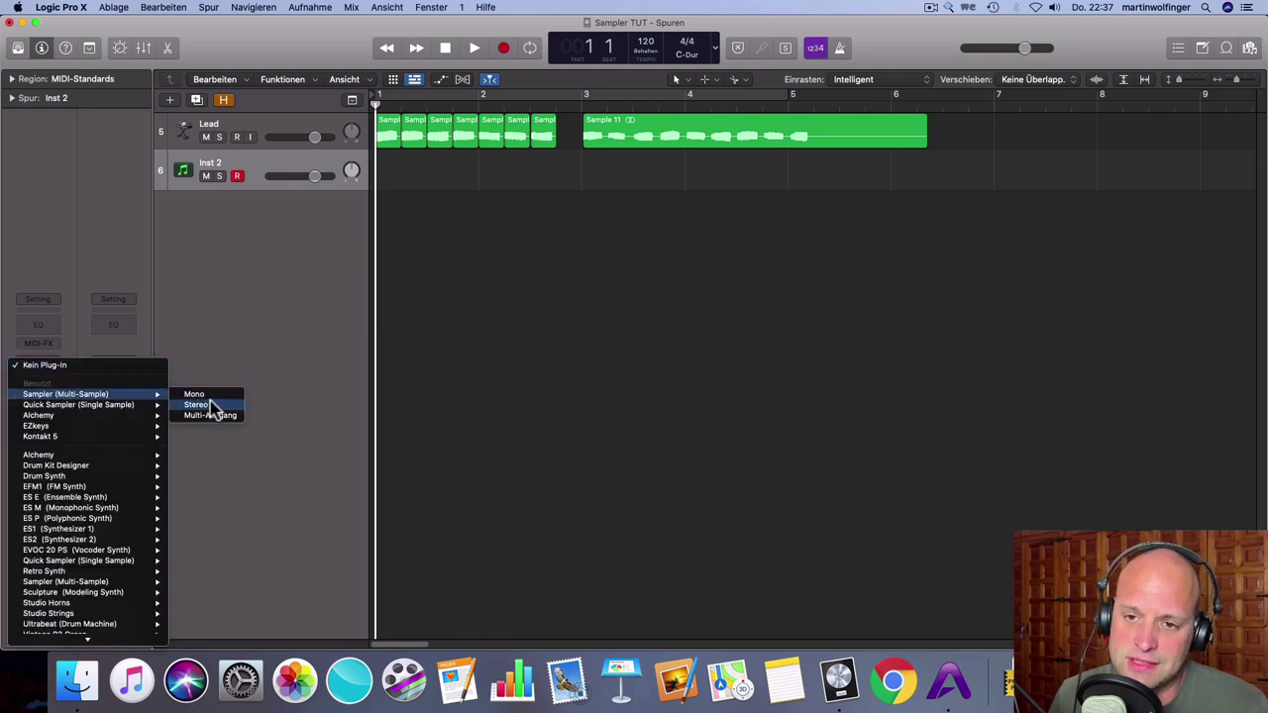
left_click(217, 415)
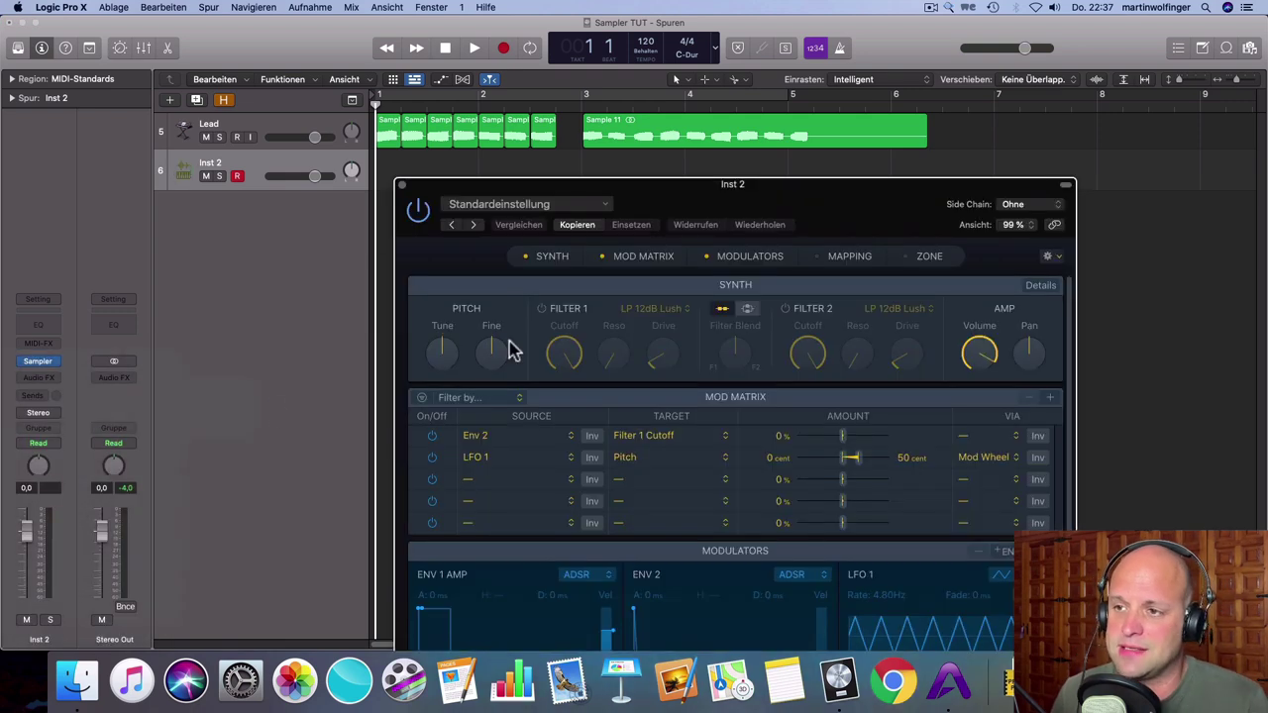
left_click_drag(778, 221, 763, 120)
left_click(837, 174)
left_click_drag(841, 138, 757, 190)
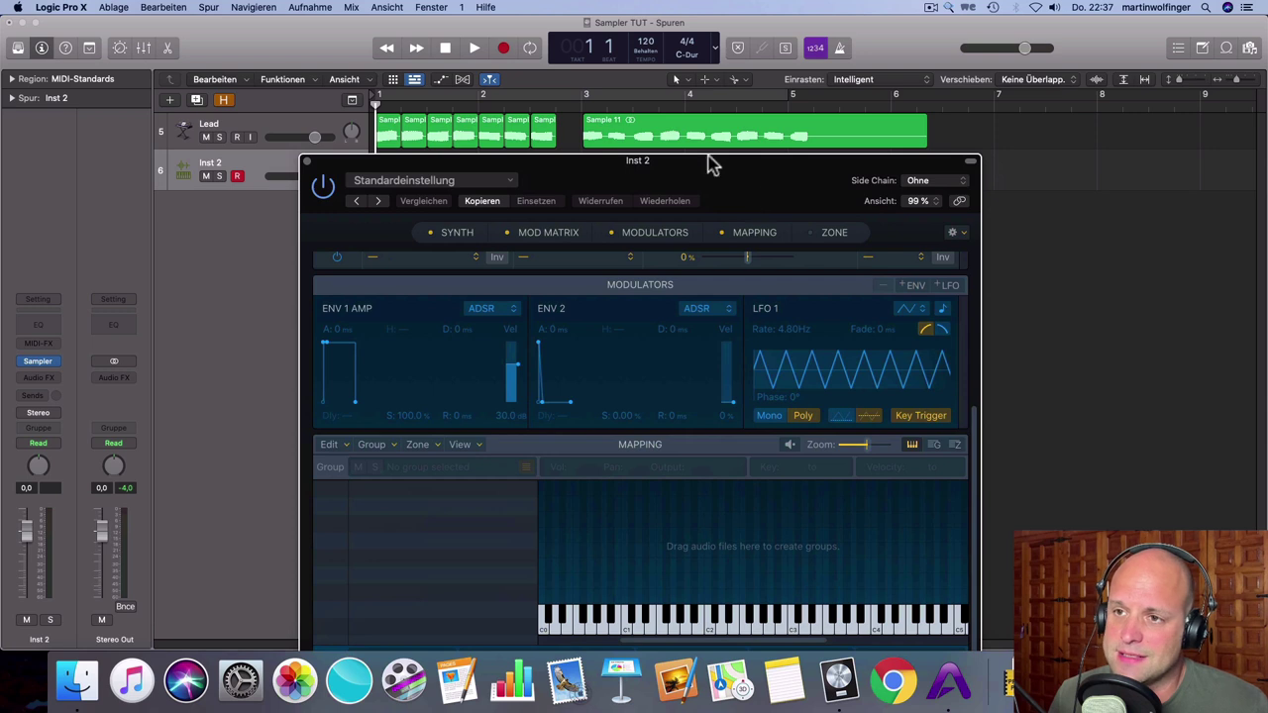
Select the seven short Lead regions and load them into Sampler using Optimized
left_click_drag(581, 131, 390, 132)
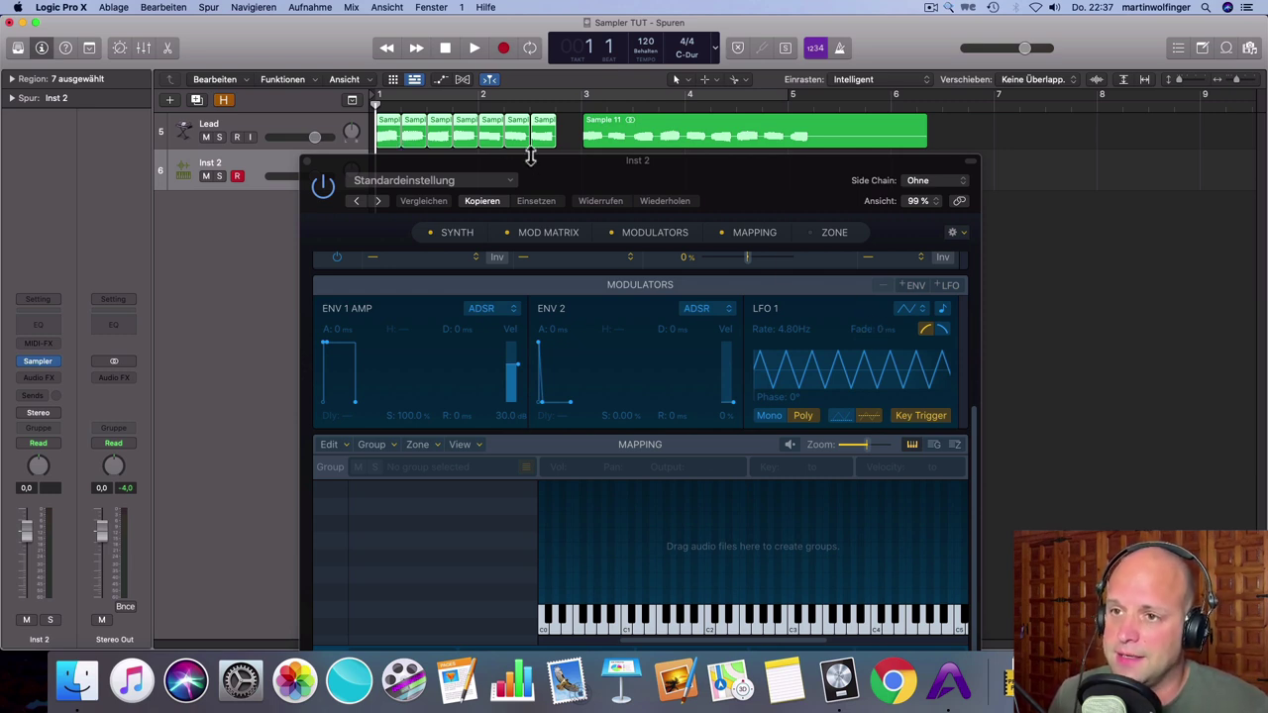
left_click_drag(465, 127, 694, 239)
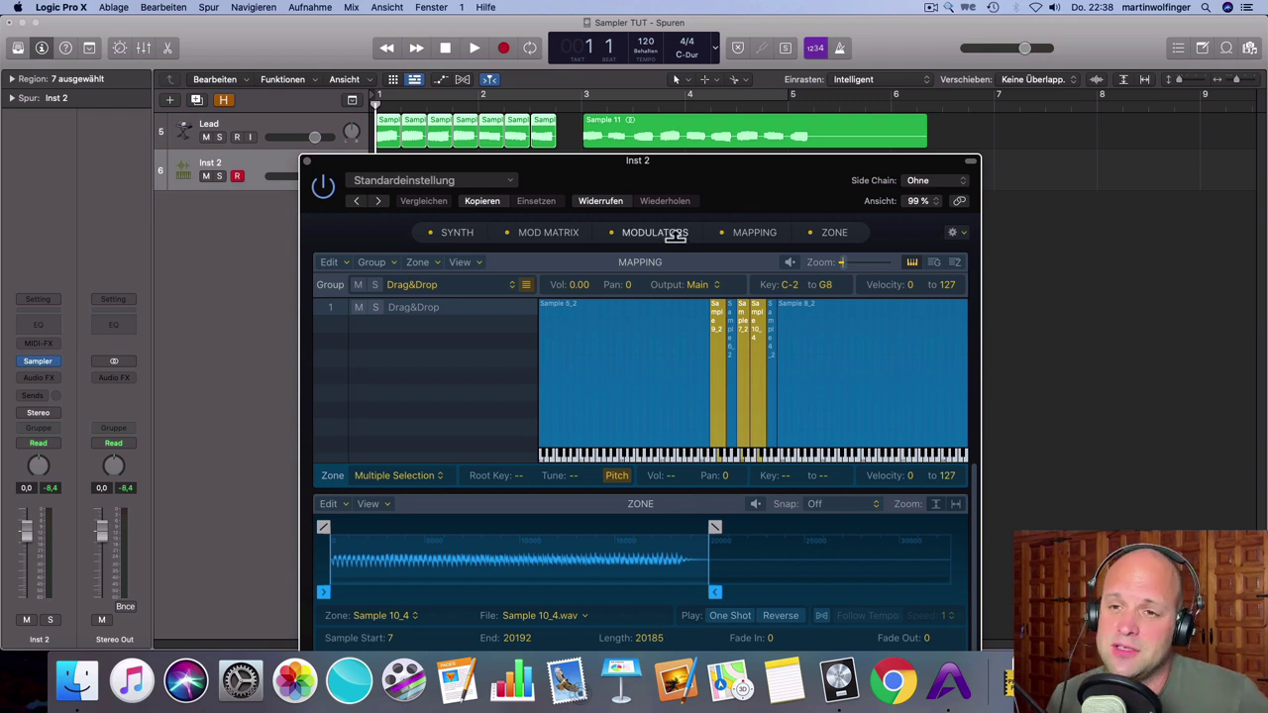
Close the Sampler window and remove the instrument plug-in from the Inst 2 track
left_click(307, 160)
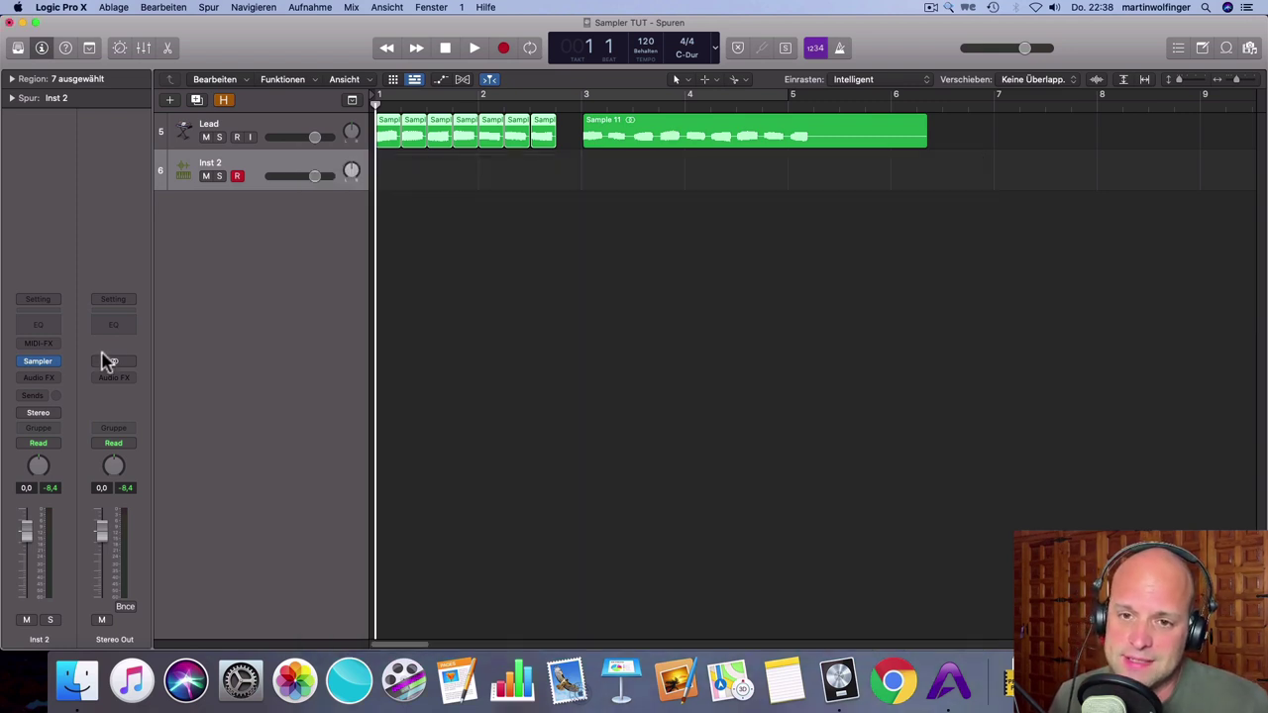
left_click(52, 362)
left_click(113, 229)
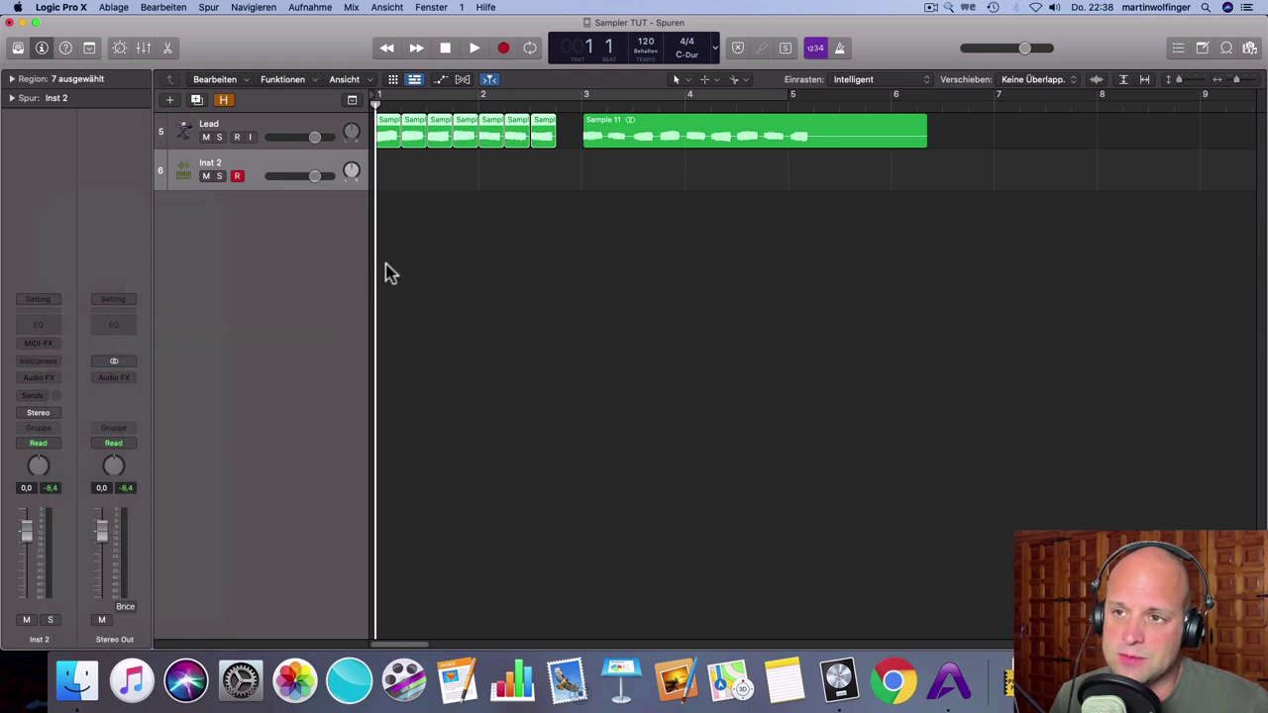
Create a new instrument track from the seven short Lead regions using Sampler (Optimierte Map)
left_click(422, 272)
left_click_drag(565, 136, 277, 320)
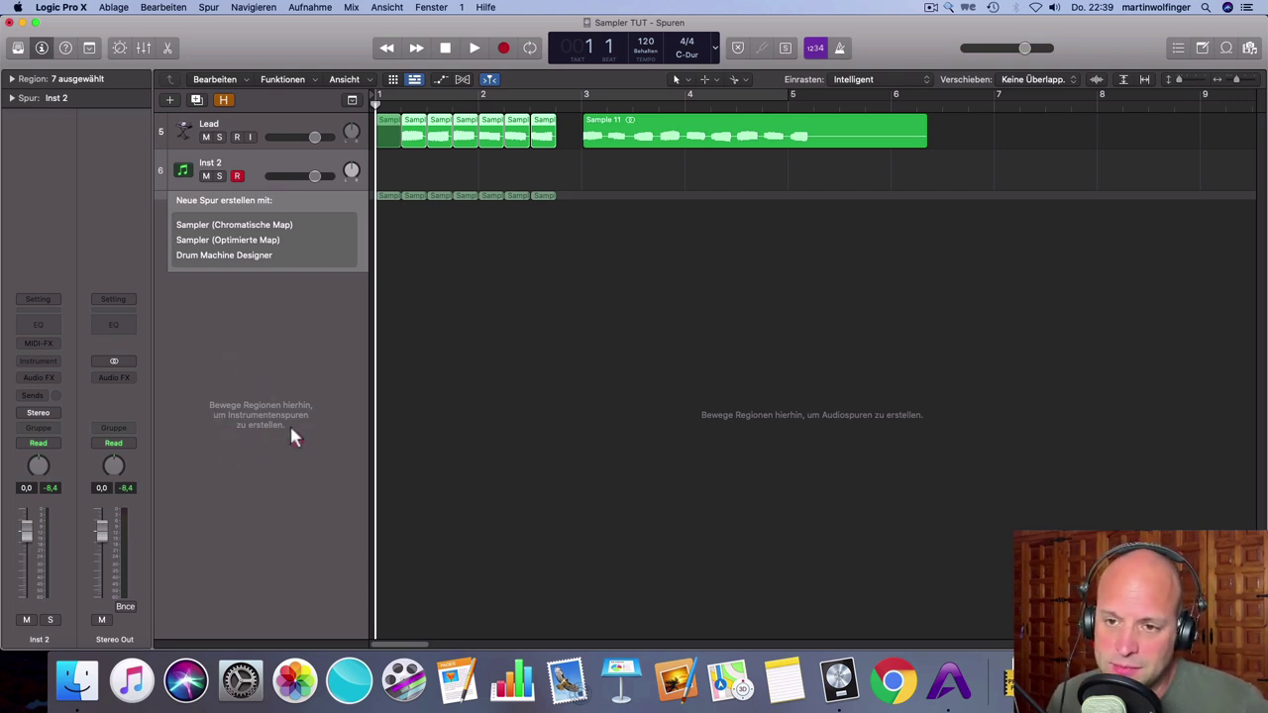
left_click_drag(220, 282, 188, 238)
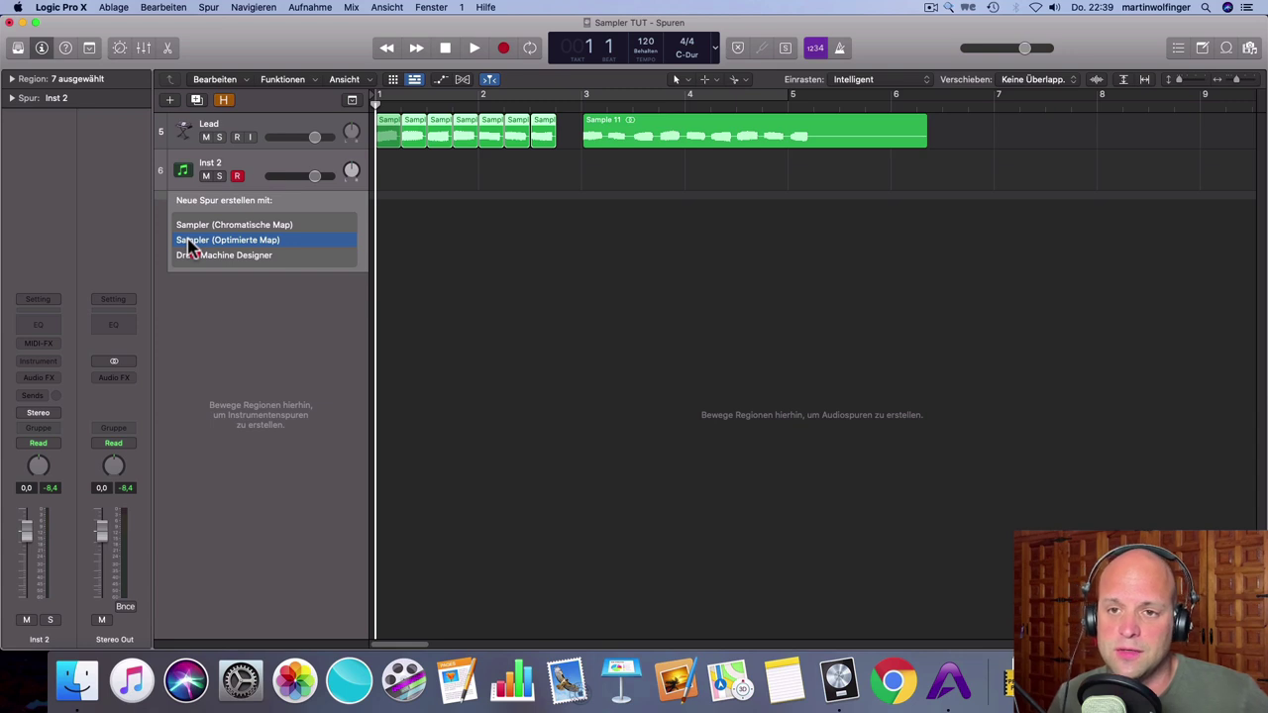
left_click_drag(188, 238, 190, 237)
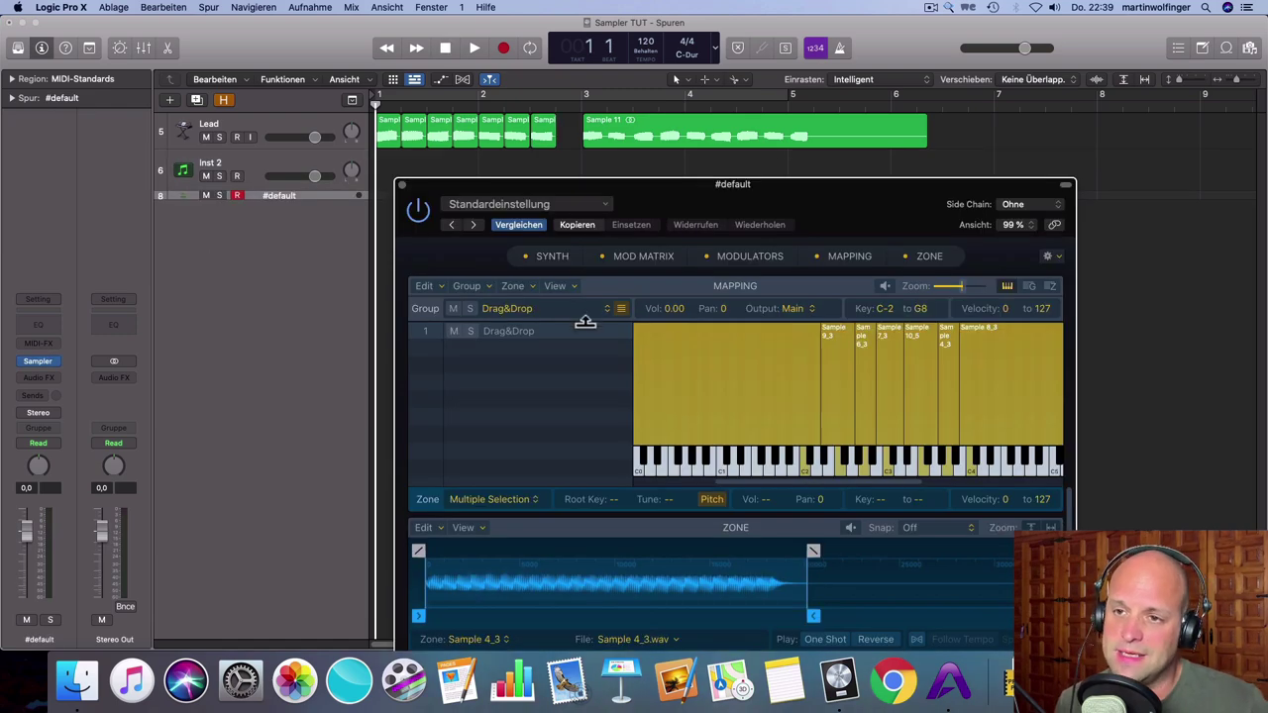
left_click_drag(826, 206, 753, 186)
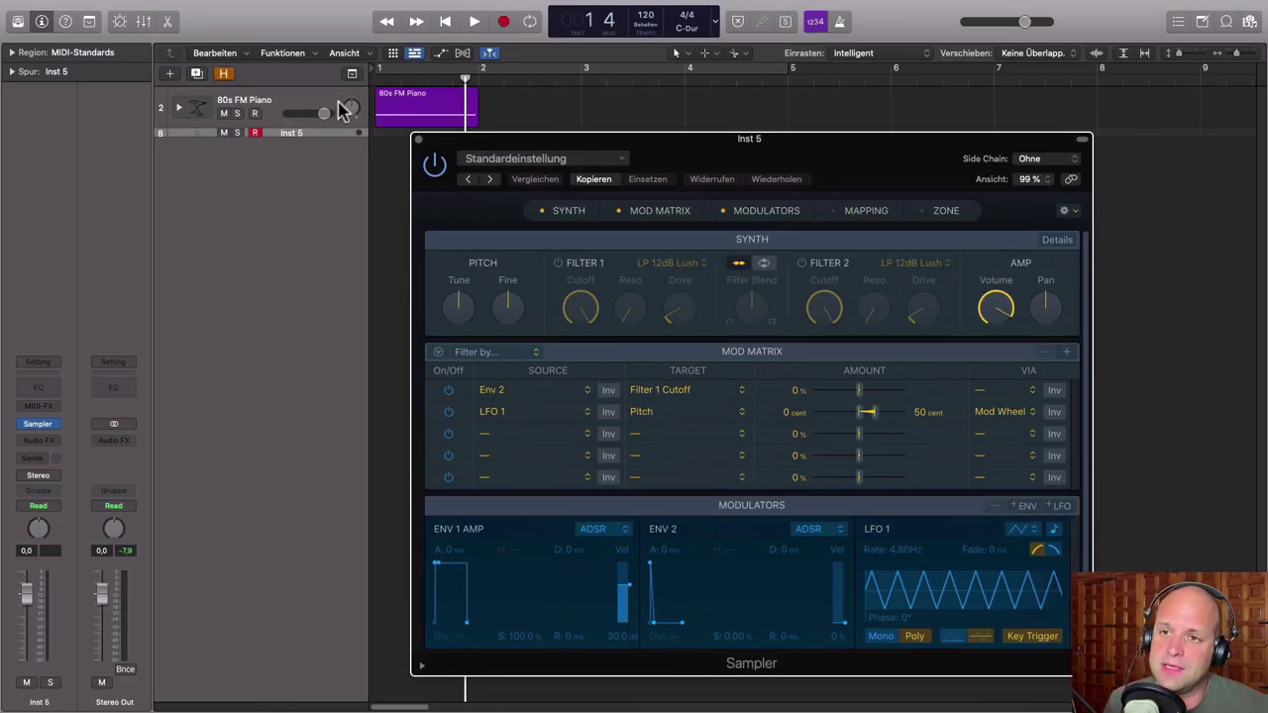
Load the 80s FM Piano region as a sample into the Sampler on the Inst 5 track
left_click(299, 99)
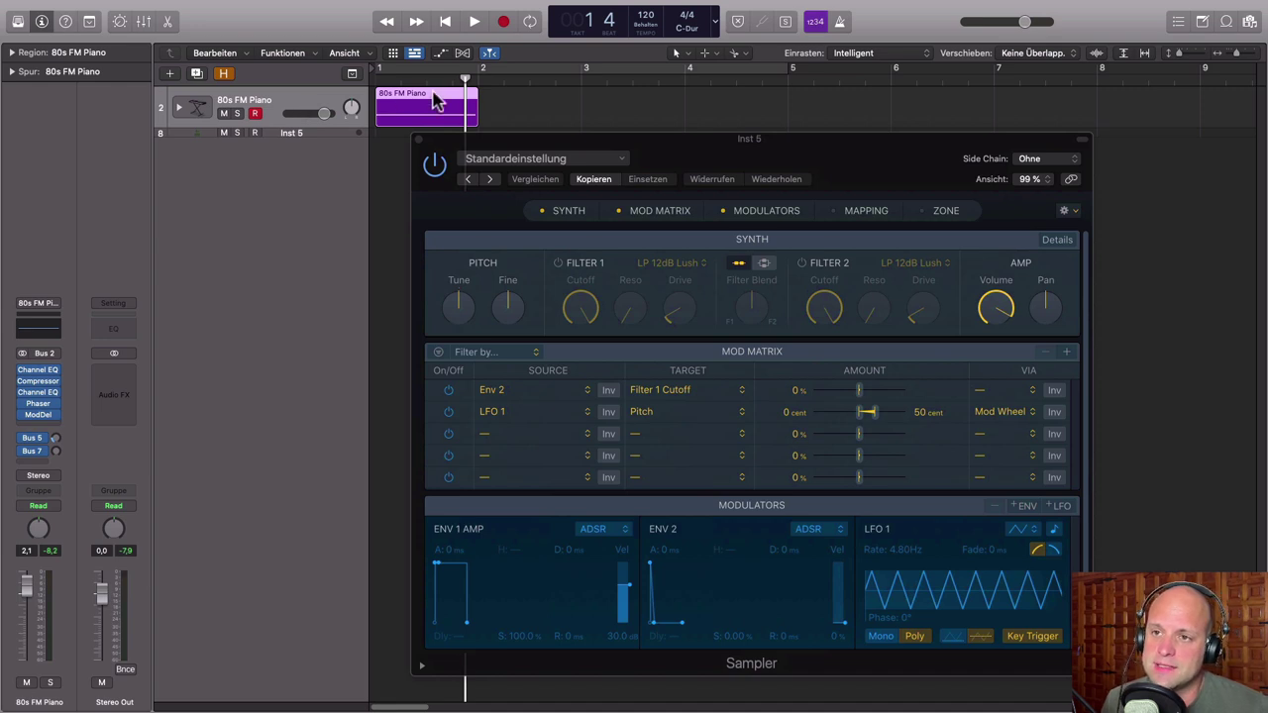
left_click_drag(435, 99, 811, 220)
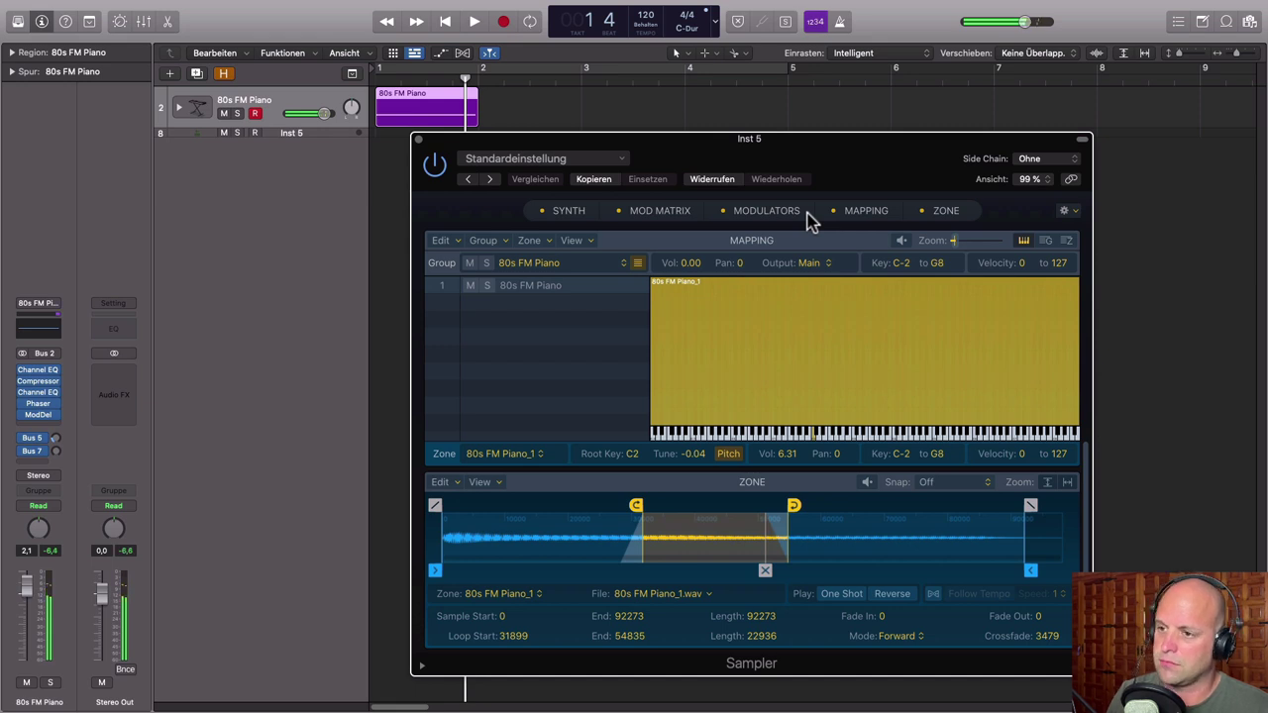
left_click_drag(877, 175, 661, 134)
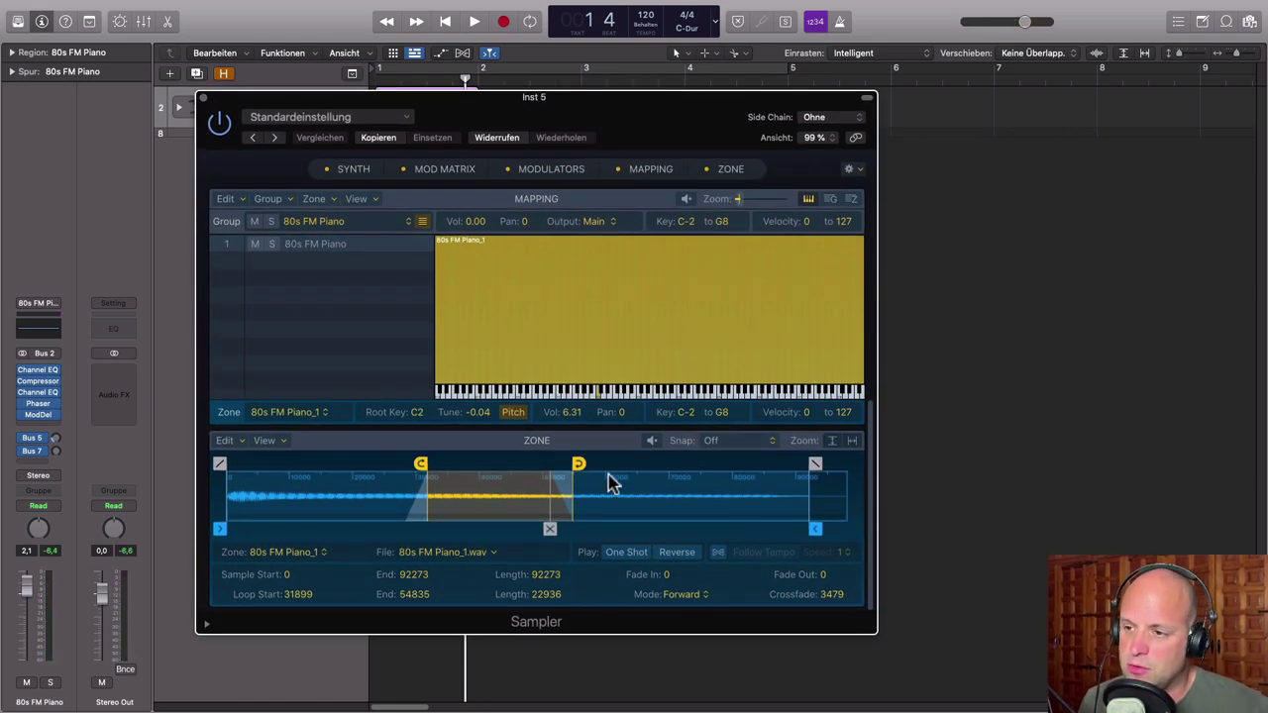
Hide Sampler's Mapping and Zone sections and make Inst 5 the active track
left_click(621, 169)
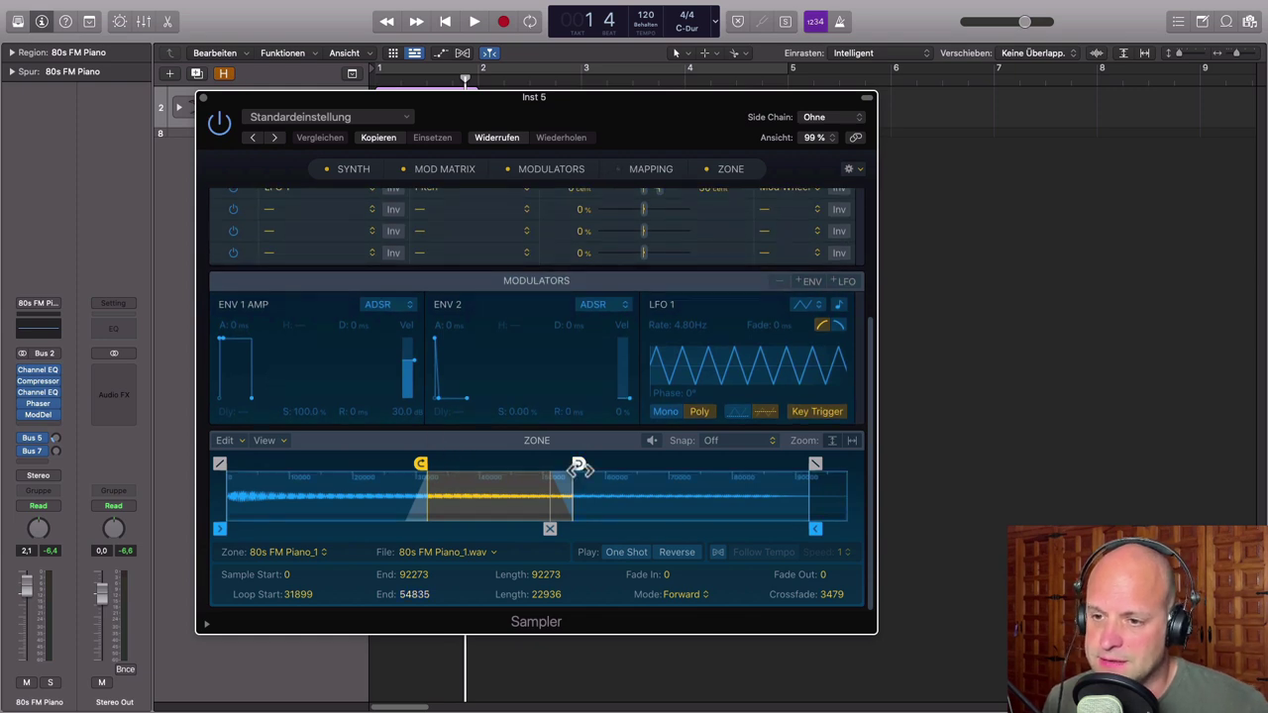
scroll(515, 475, "up", 1)
left_click(706, 170)
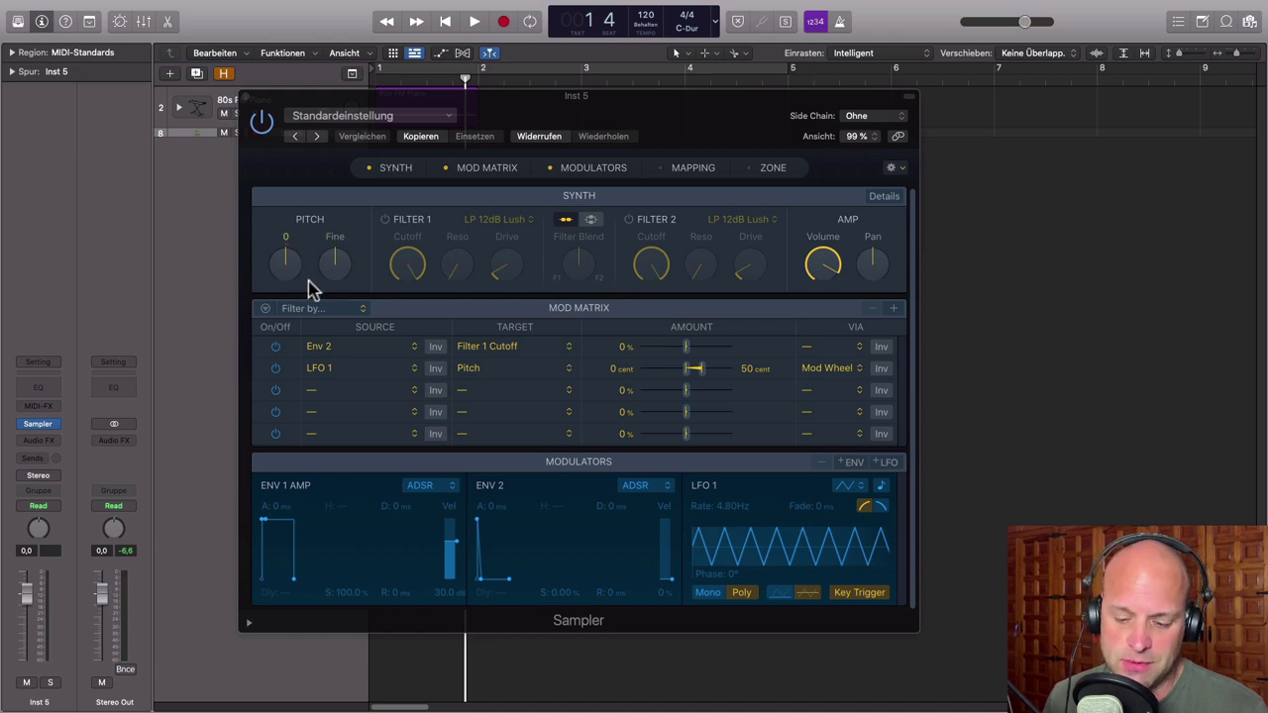
Keep the pitch Tune at 0, enable Filter 1, reduce its Cutoff, and raise its Reso and its Drive to about 47%
left_click_drag(291, 284, 277, 253)
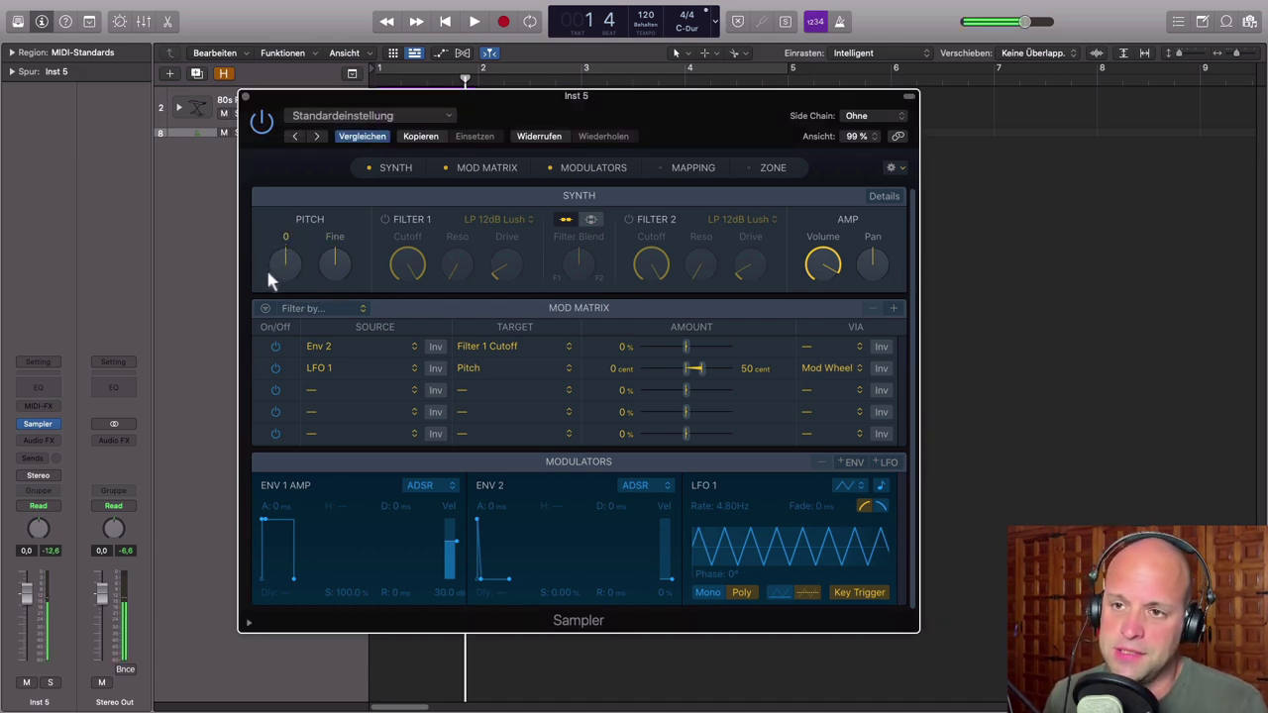
left_click(385, 220)
left_click_drag(414, 270, 414, 372)
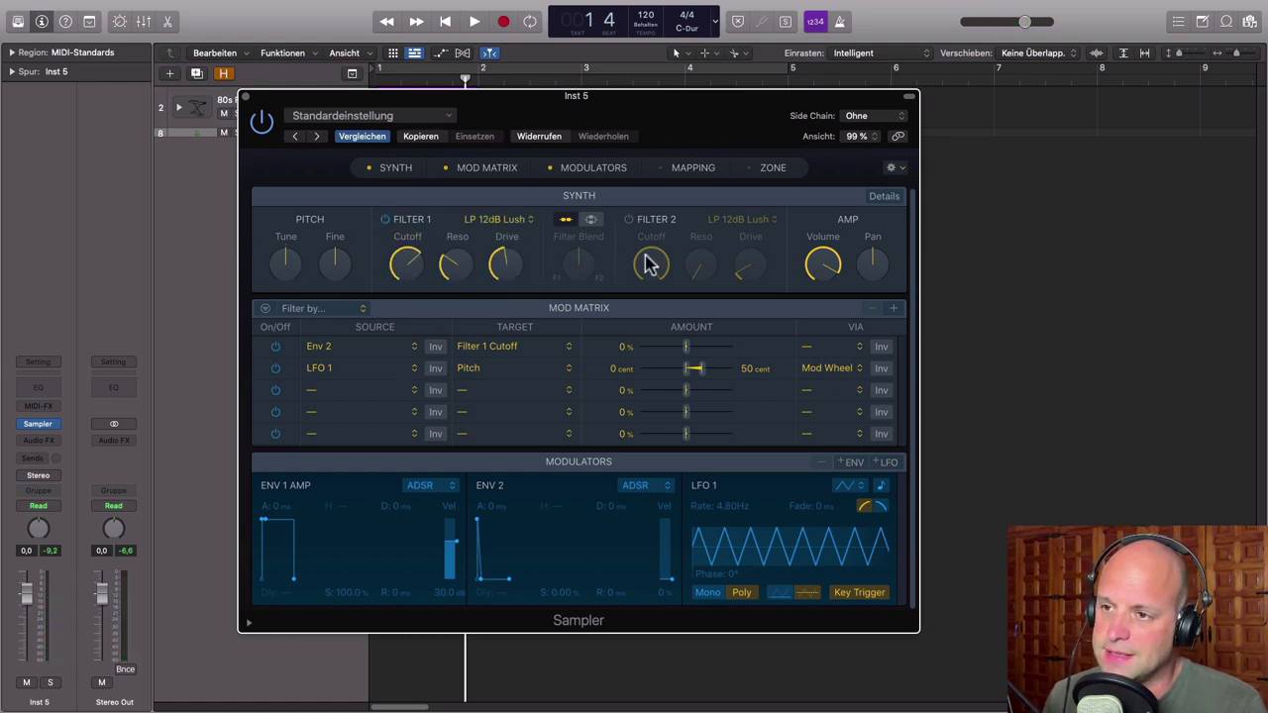
Enable Filter 2, lower its Cutoff to about 46%, and set its type to HP 12dB Gritty
left_click(630, 218)
left_click_drag(645, 260, 650, 342)
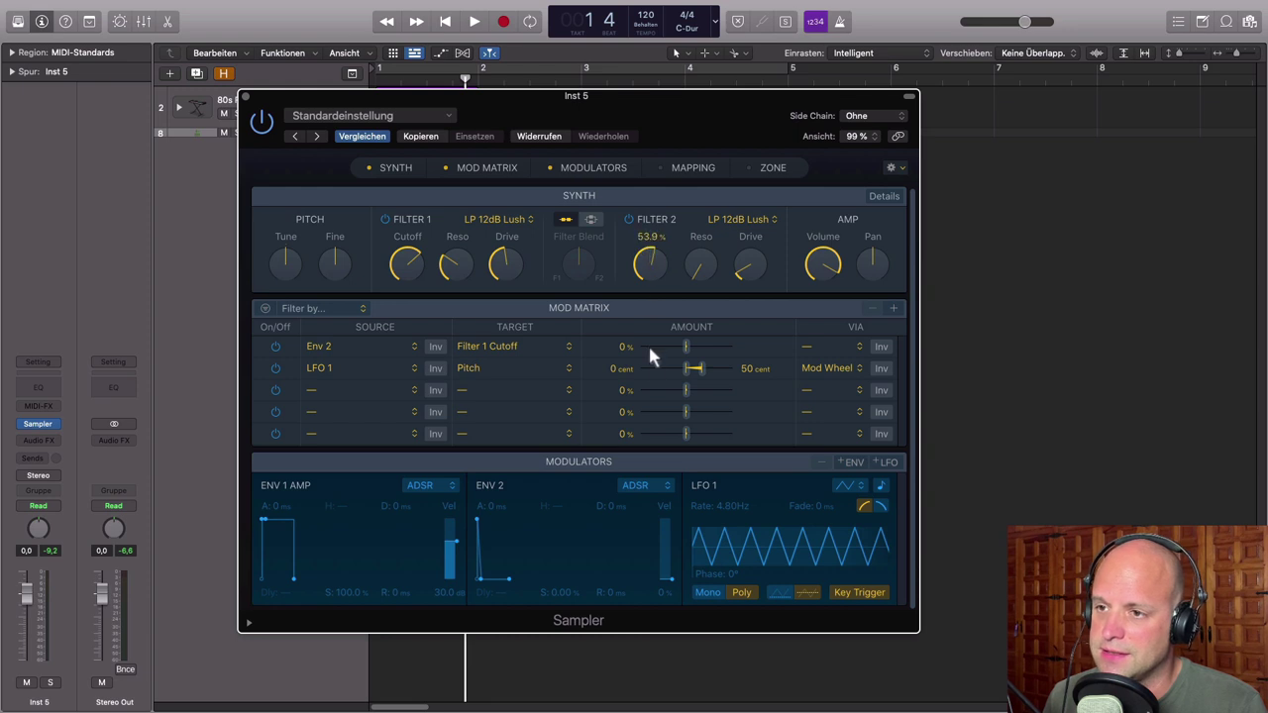
left_click(773, 218)
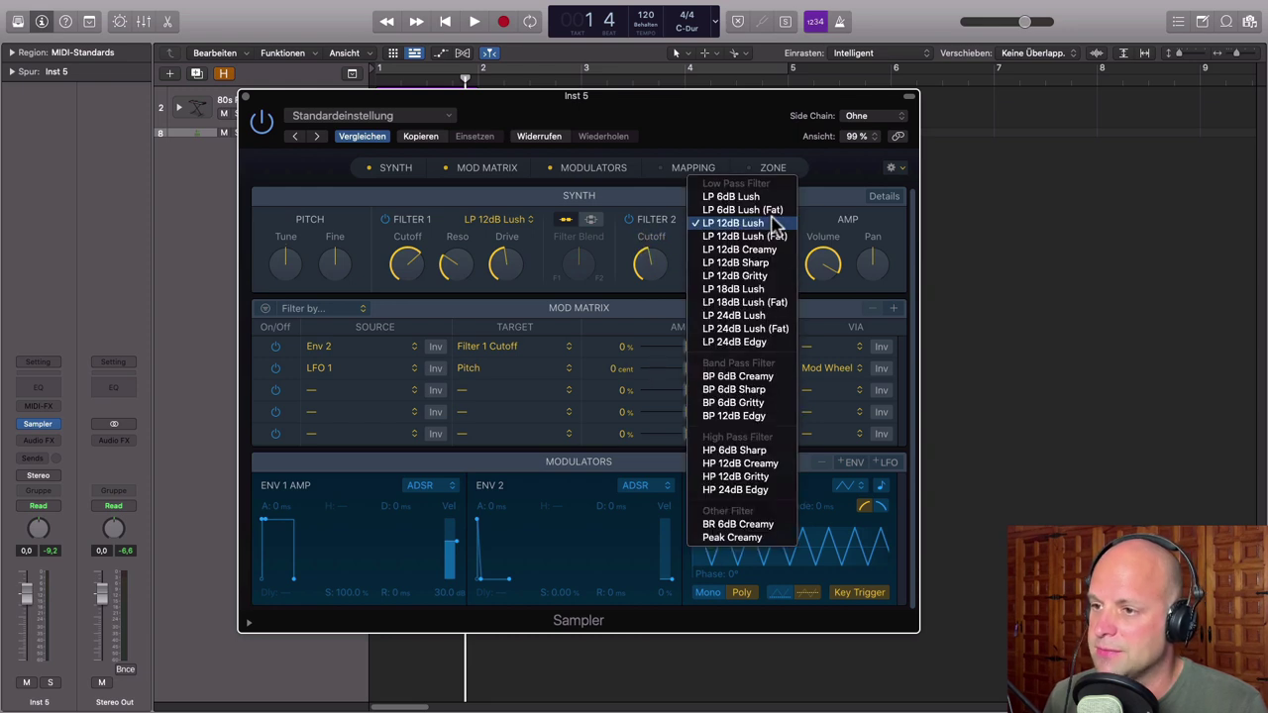
left_click(722, 479)
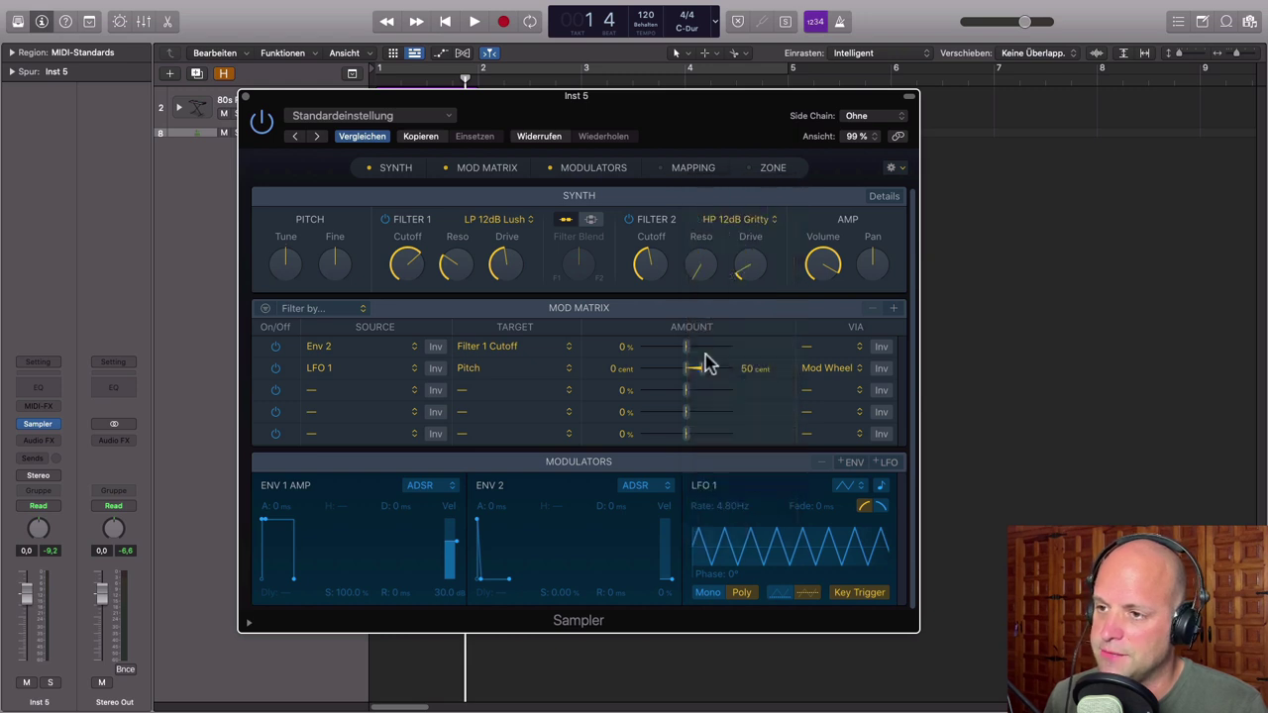
Route the filters in parallel with Filter Blend at +54%, and raise Filter 2's Cutoff, its Reso to about 74% and its Drive to about 85%
left_click(590, 219)
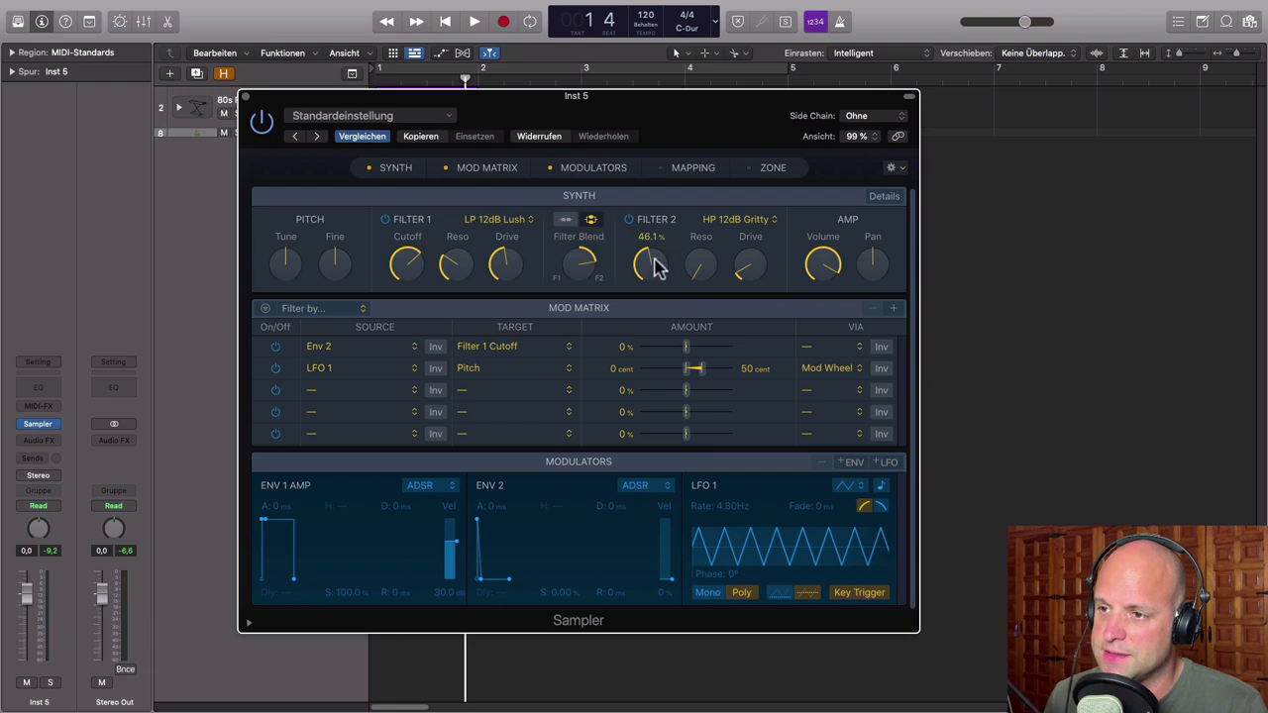
left_click_drag(696, 280, 652, 120)
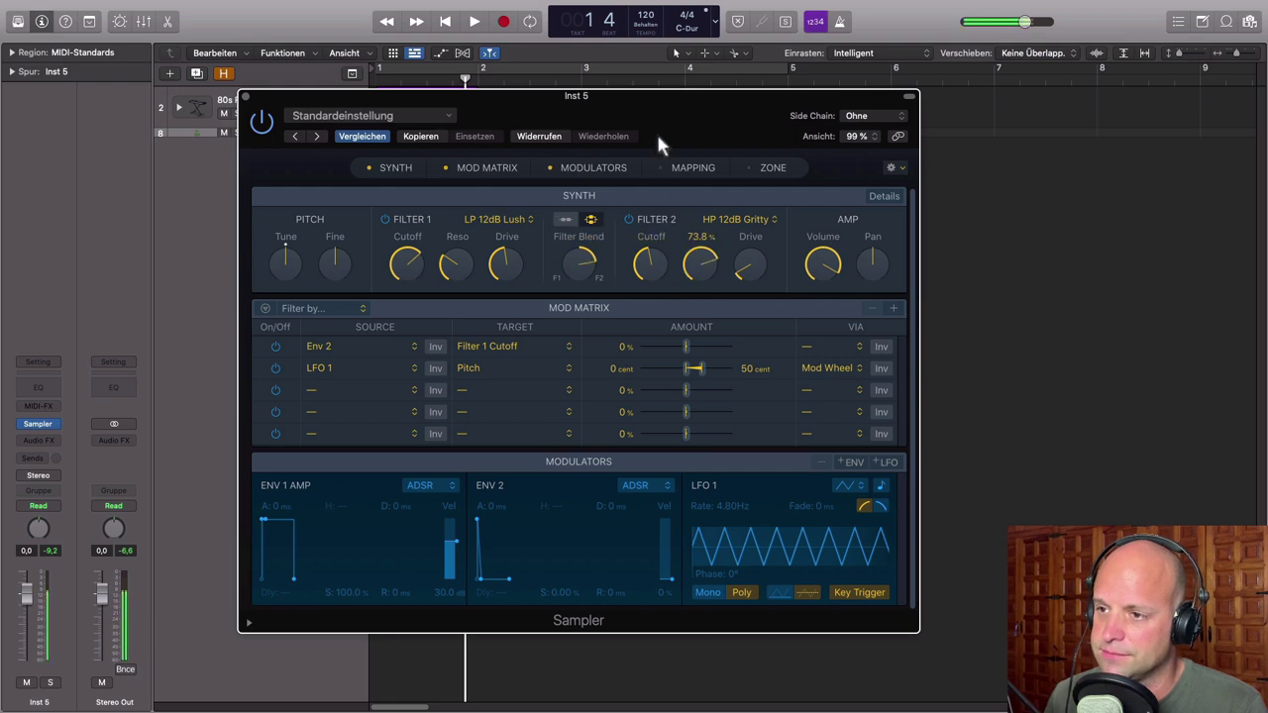
left_click_drag(741, 250, 718, 116)
left_click_drag(651, 264, 617, 148)
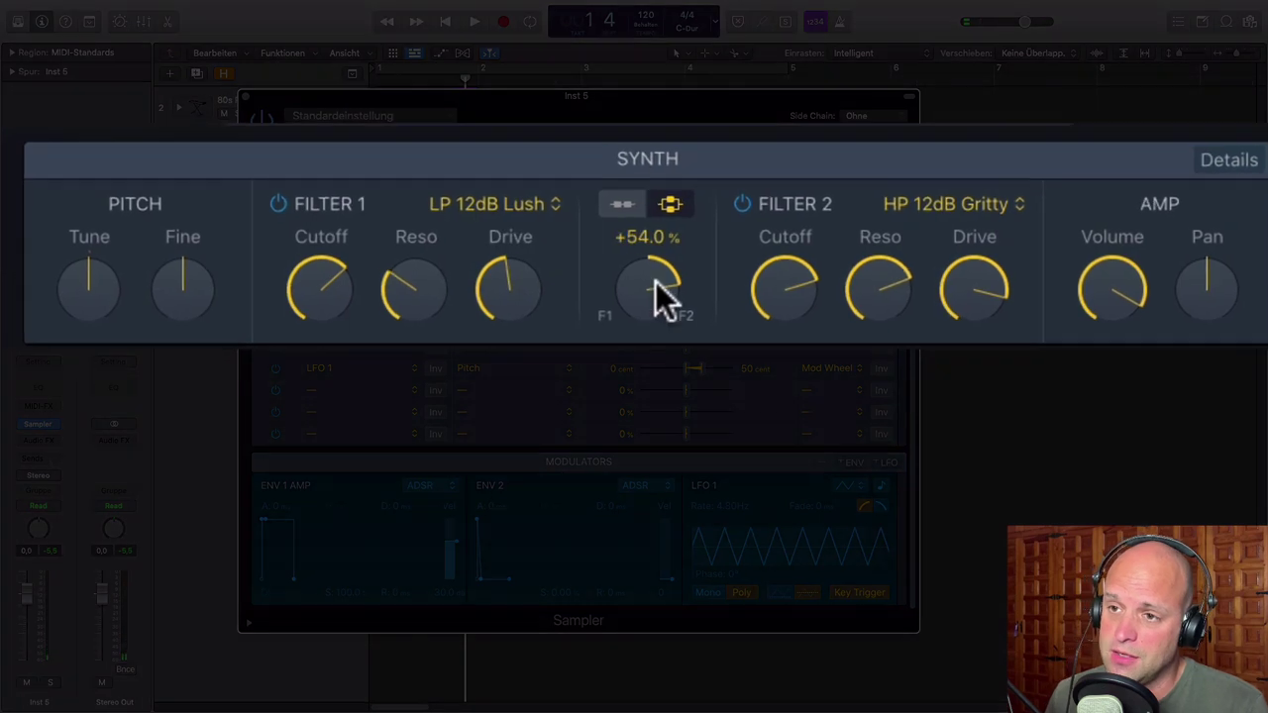
Lower Filter 1's Cutoff and sweep Filter Blend between F1 and F2, leaving the blend near the centre
left_click_drag(576, 342, 576, 372)
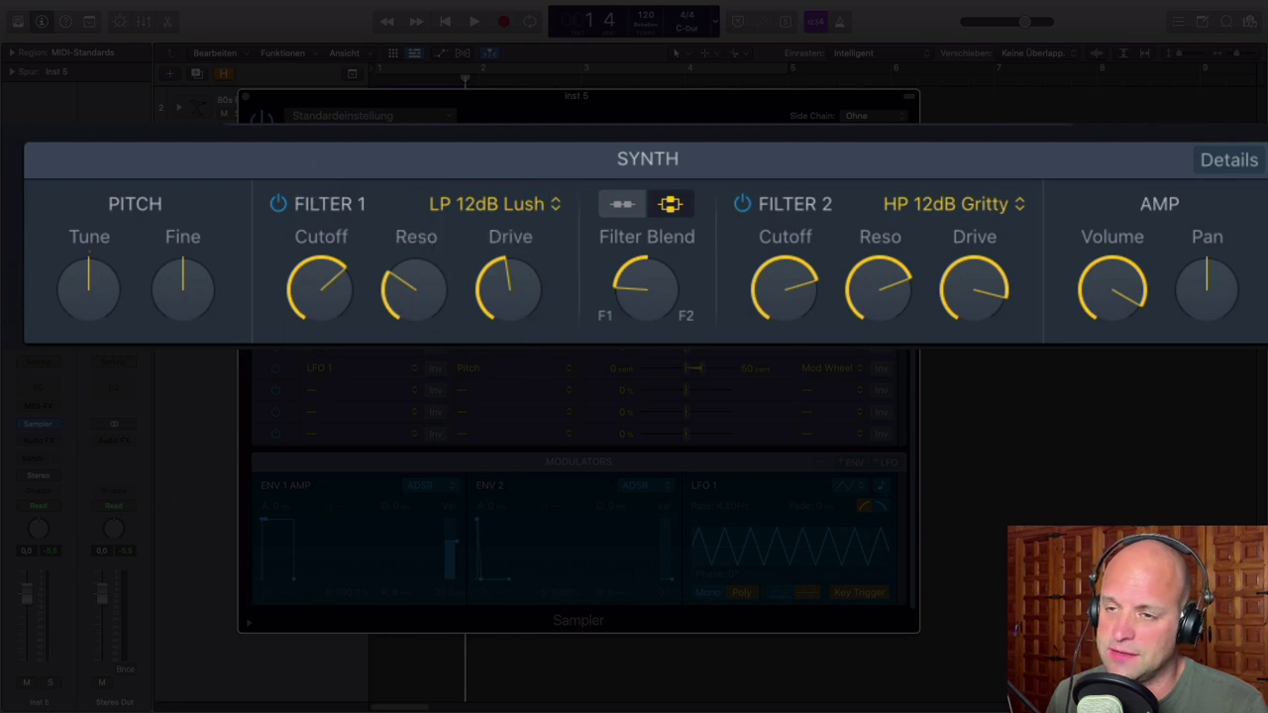
left_click_drag(634, 296, 634, 300)
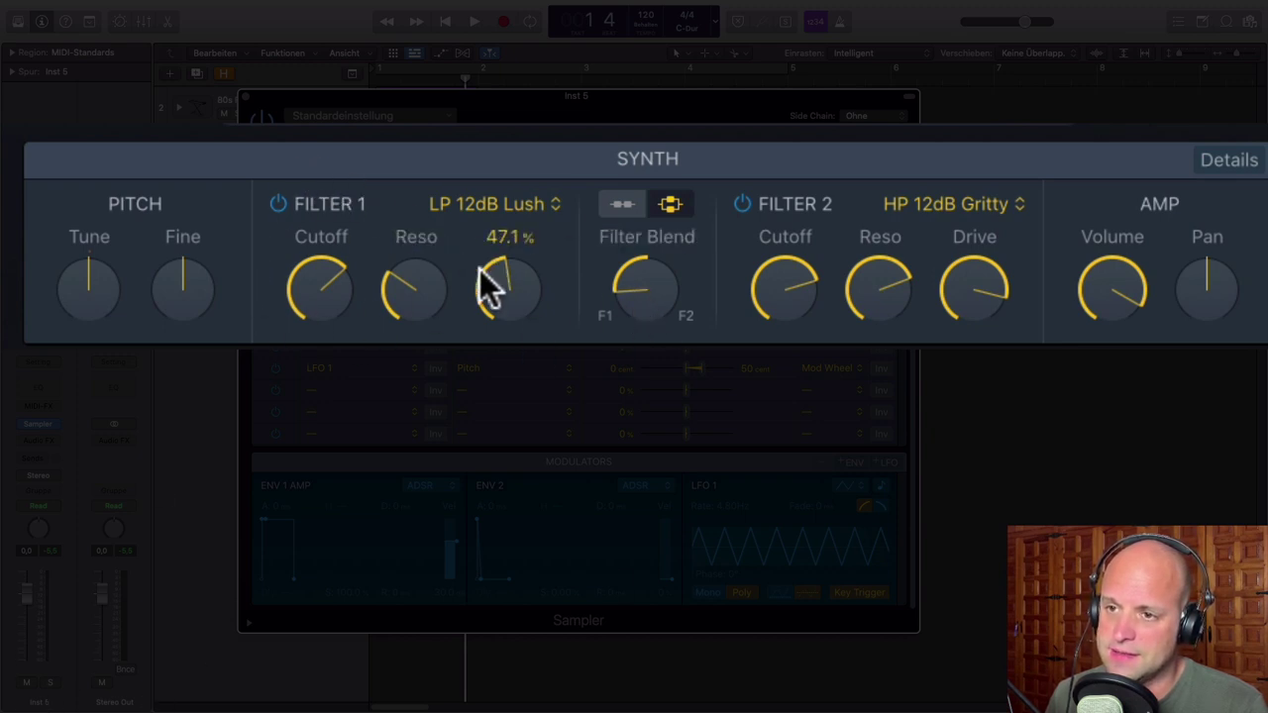
left_click_drag(316, 268, 317, 303)
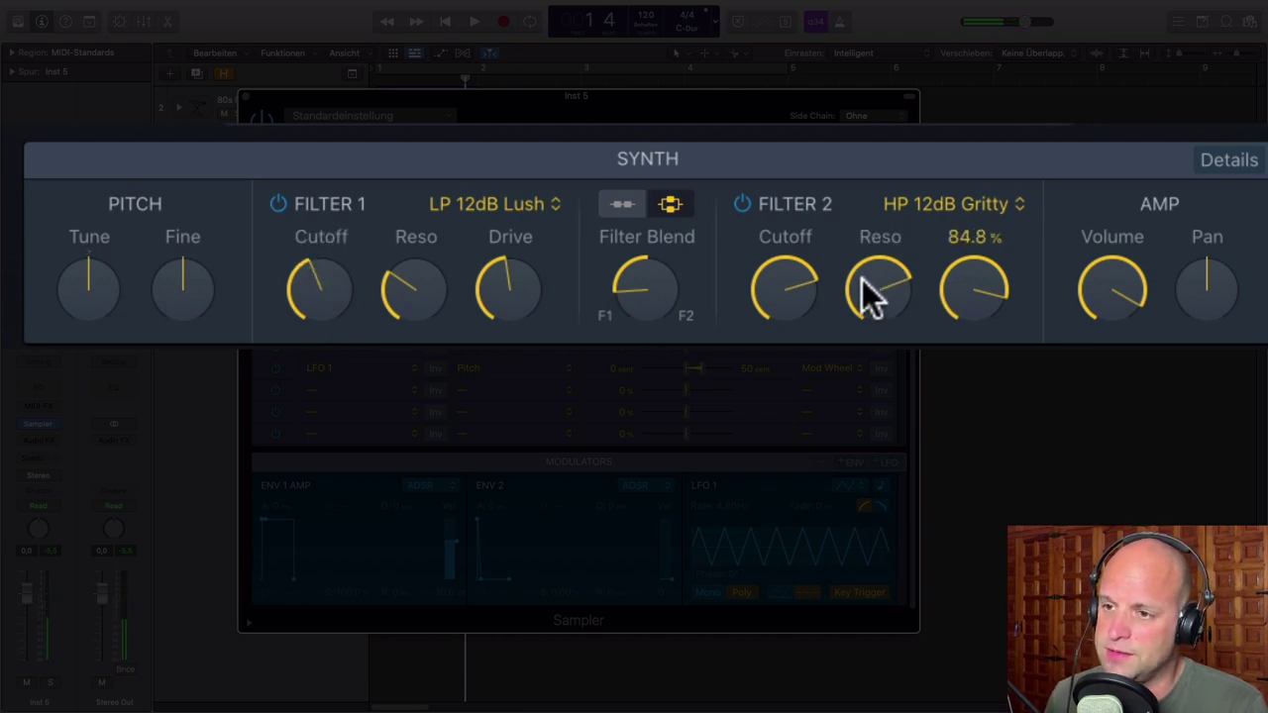
left_click_drag(645, 311, 644, 265)
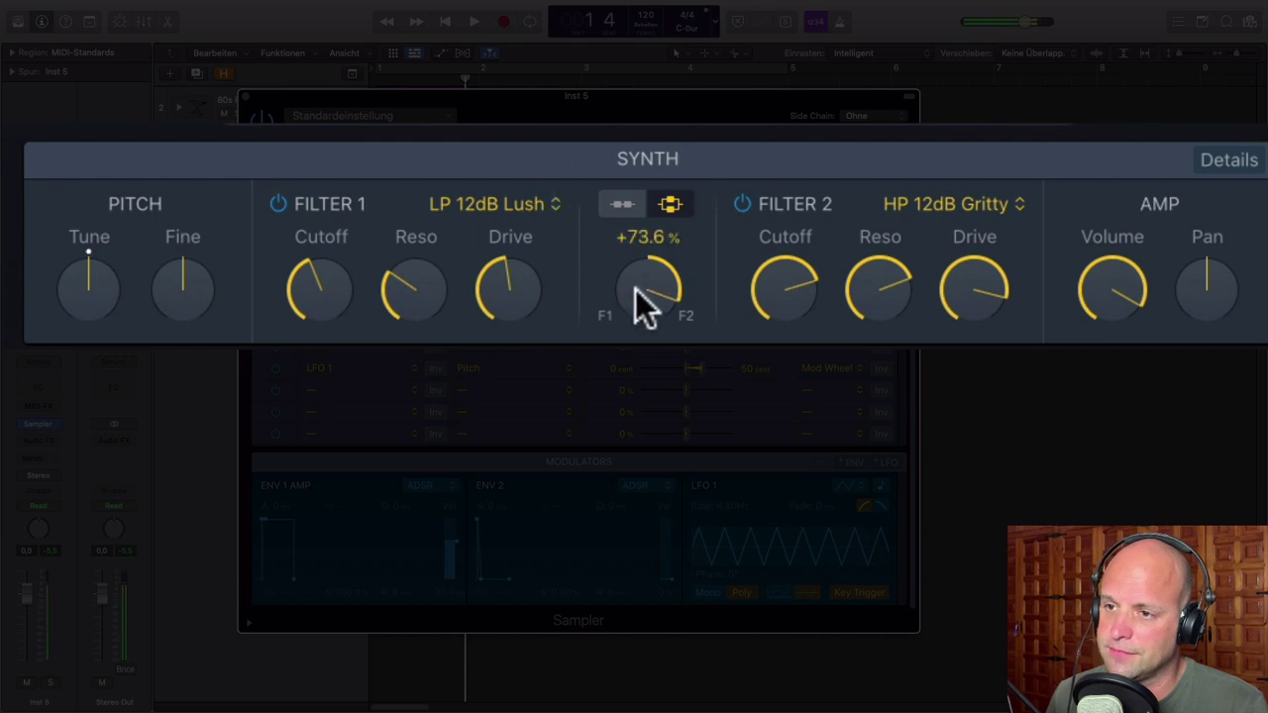
left_click_drag(651, 283, 644, 391)
mouse_move(577, 363)
left_mouse_down()
mouse_move(635, 341)
mouse_move(632, 292)
mouse_move(628, 346)
mouse_move(576, 352)
mouse_move(586, 406)
mouse_move(586, 345)
left_mouse_up()
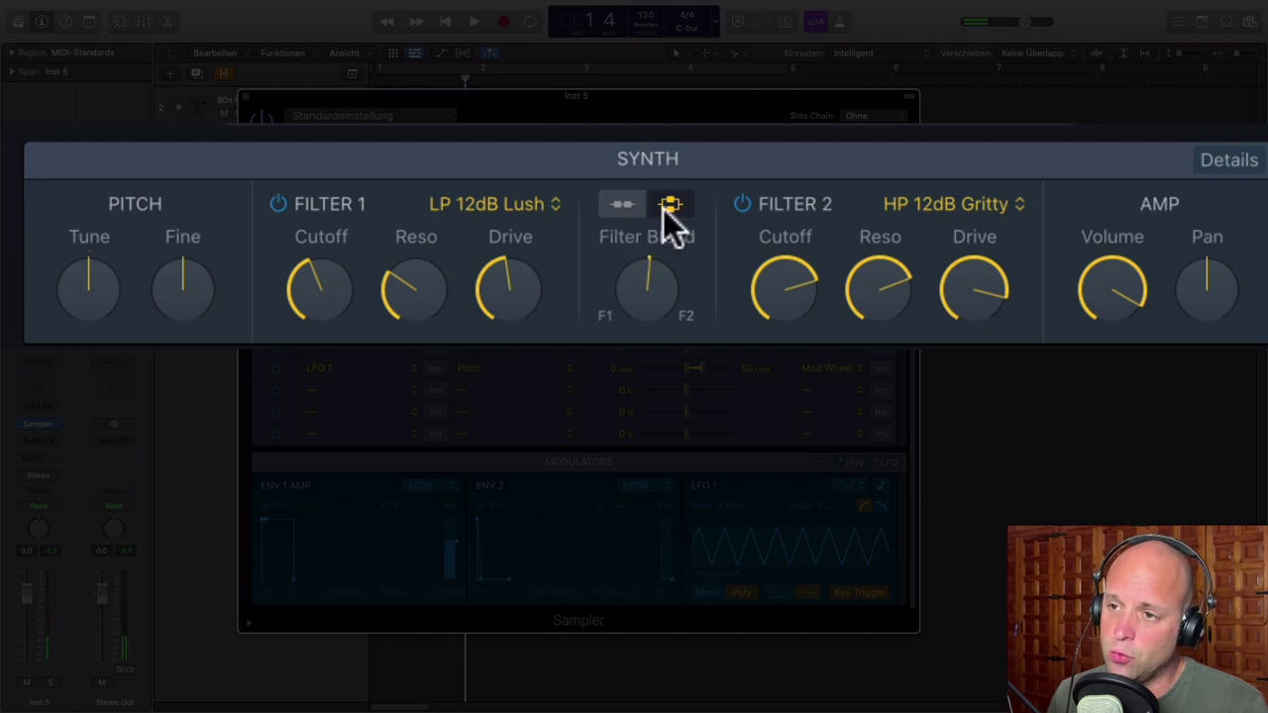
Try serial filter routing for comparison and switch the filters back to parallel
left_click(622, 203)
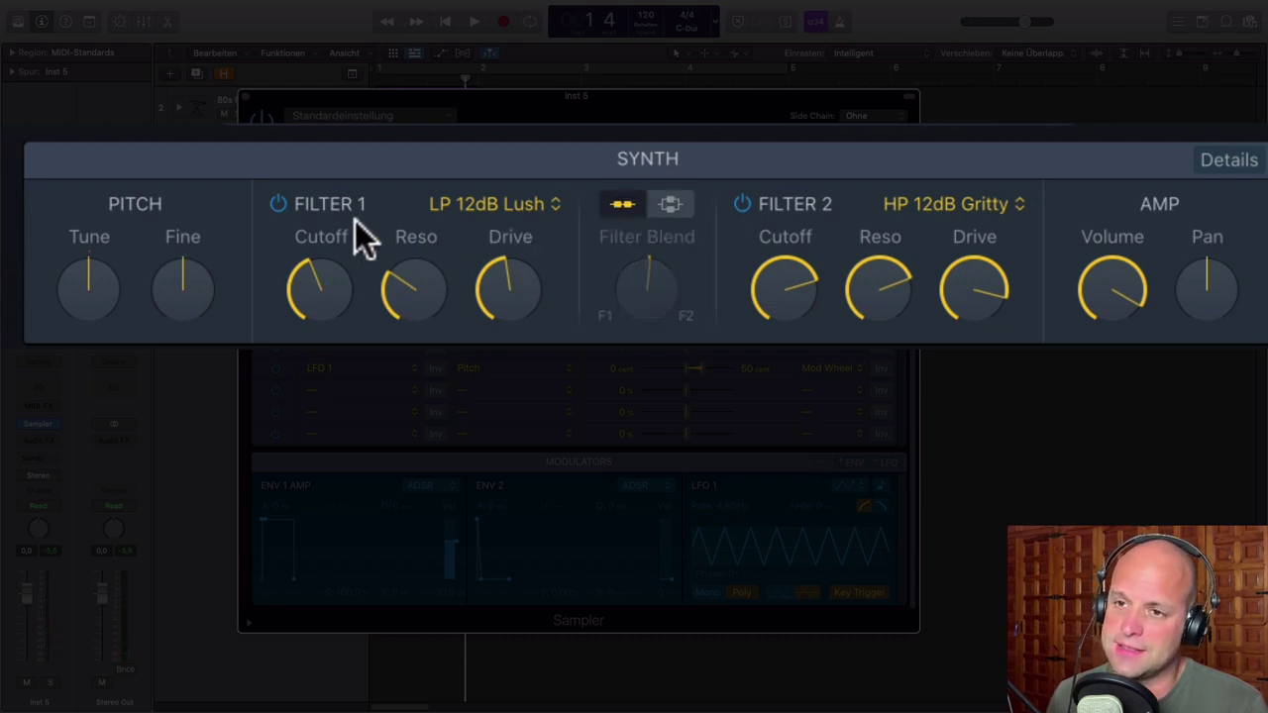
mouse_move(306, 268)
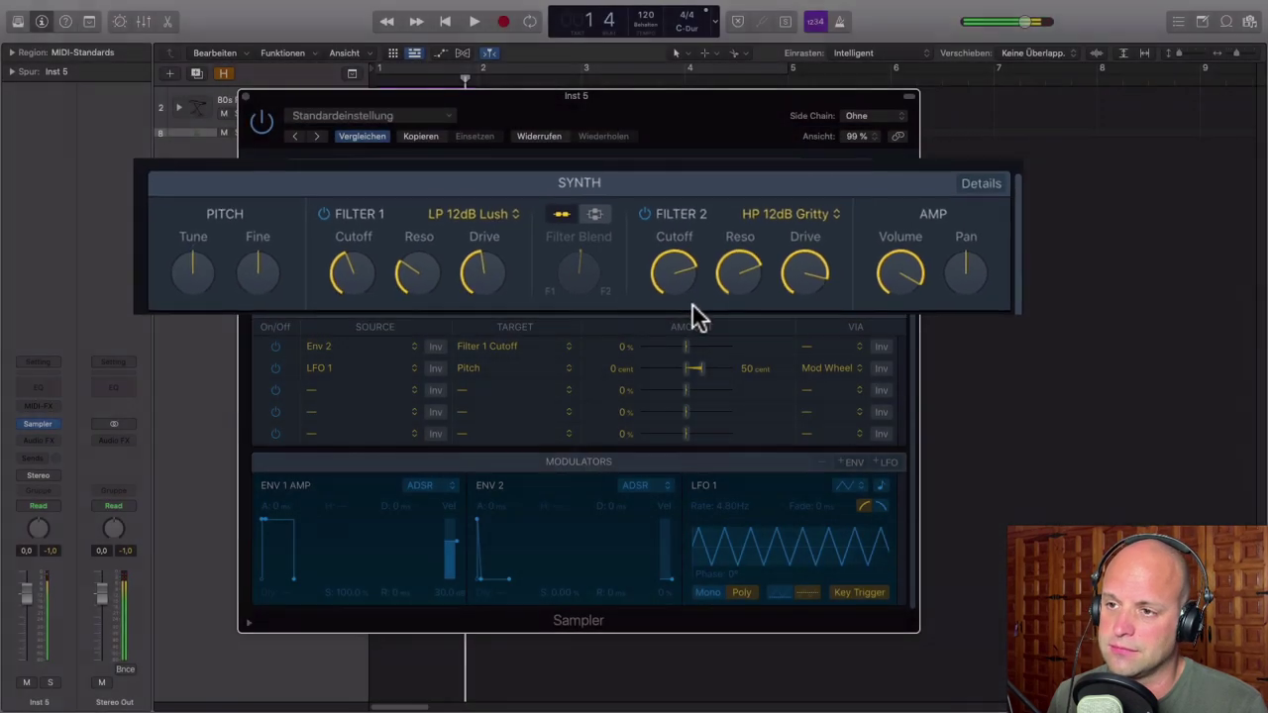
left_click(594, 215)
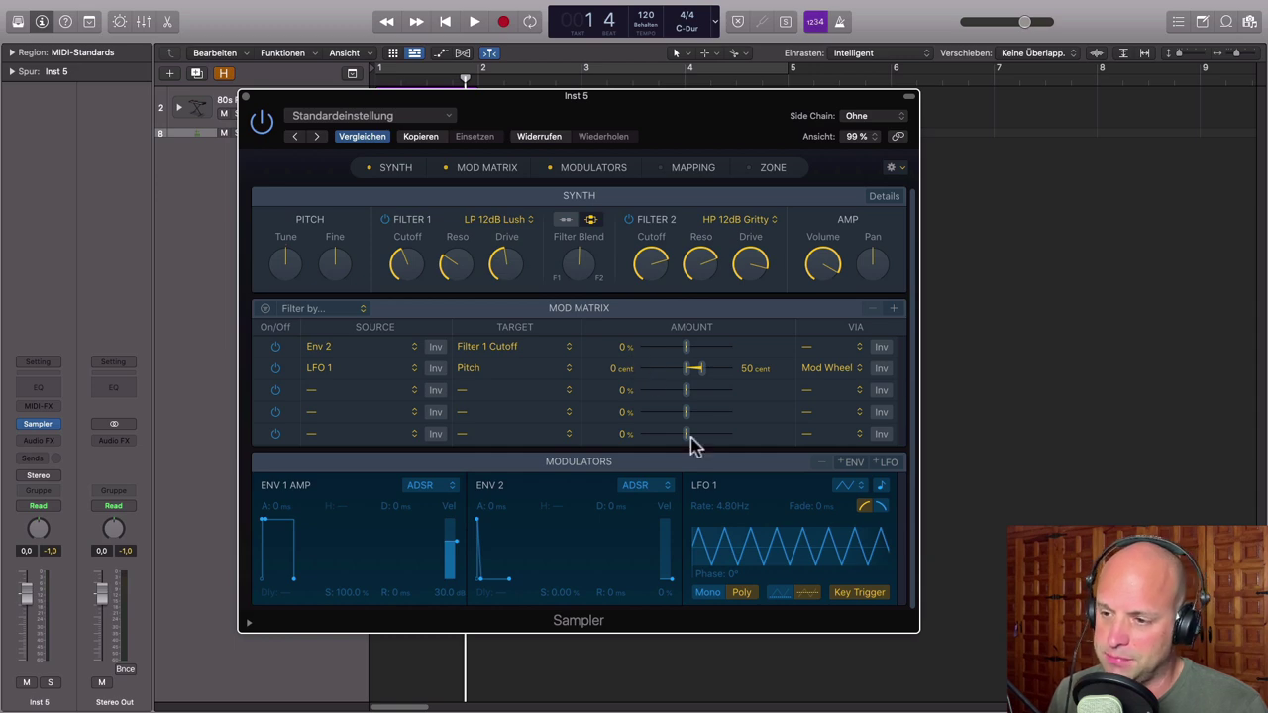
Turn off both filters and shape ENV 1 AMP with 10000 ms decay, 90.8% sustain and 10000 ms release
left_click_drag(685, 113, 656, 32)
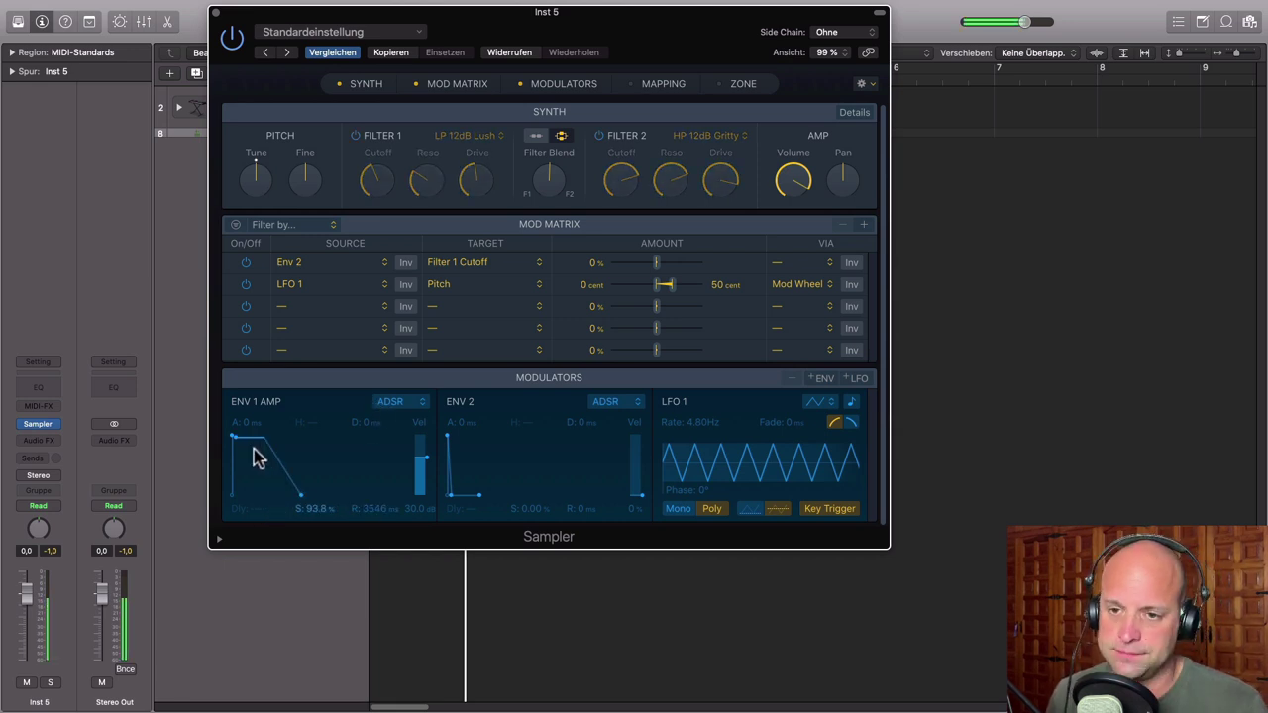
left_click_drag(232, 439, 330, 444)
left_click_drag(348, 500, 238, 439)
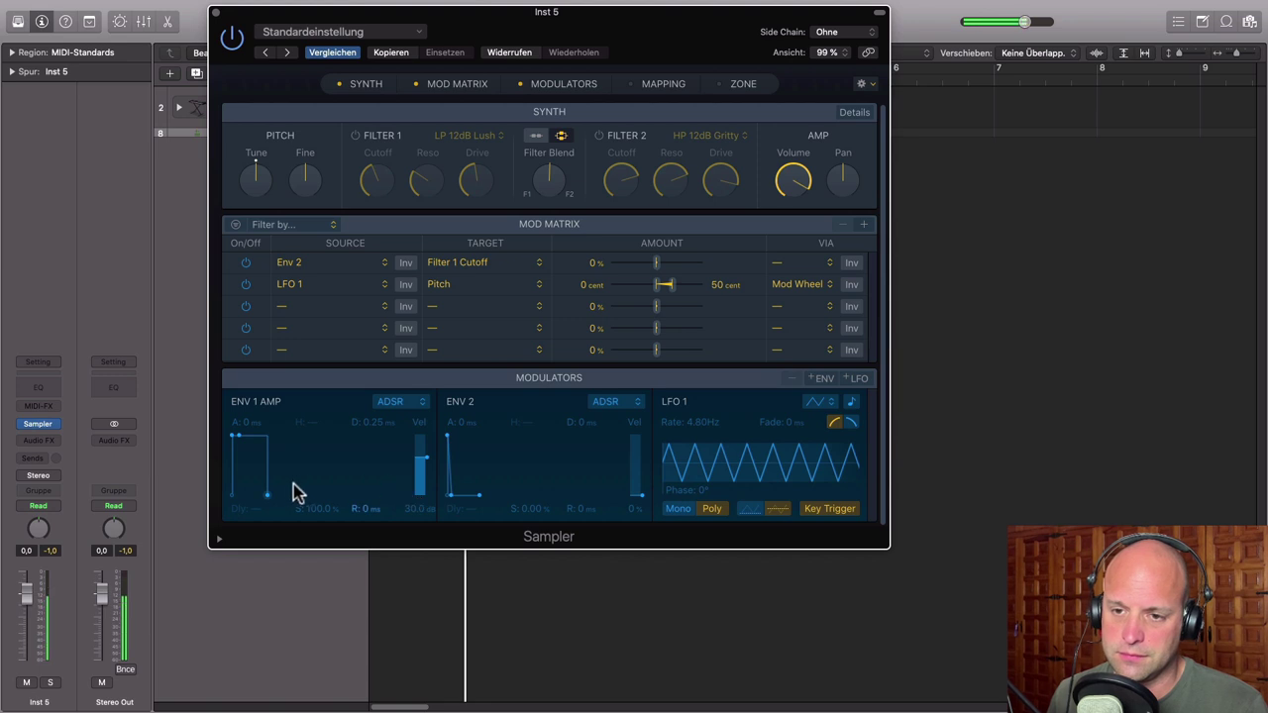
left_click_drag(270, 495, 325, 493)
left_click_drag(237, 436, 309, 443)
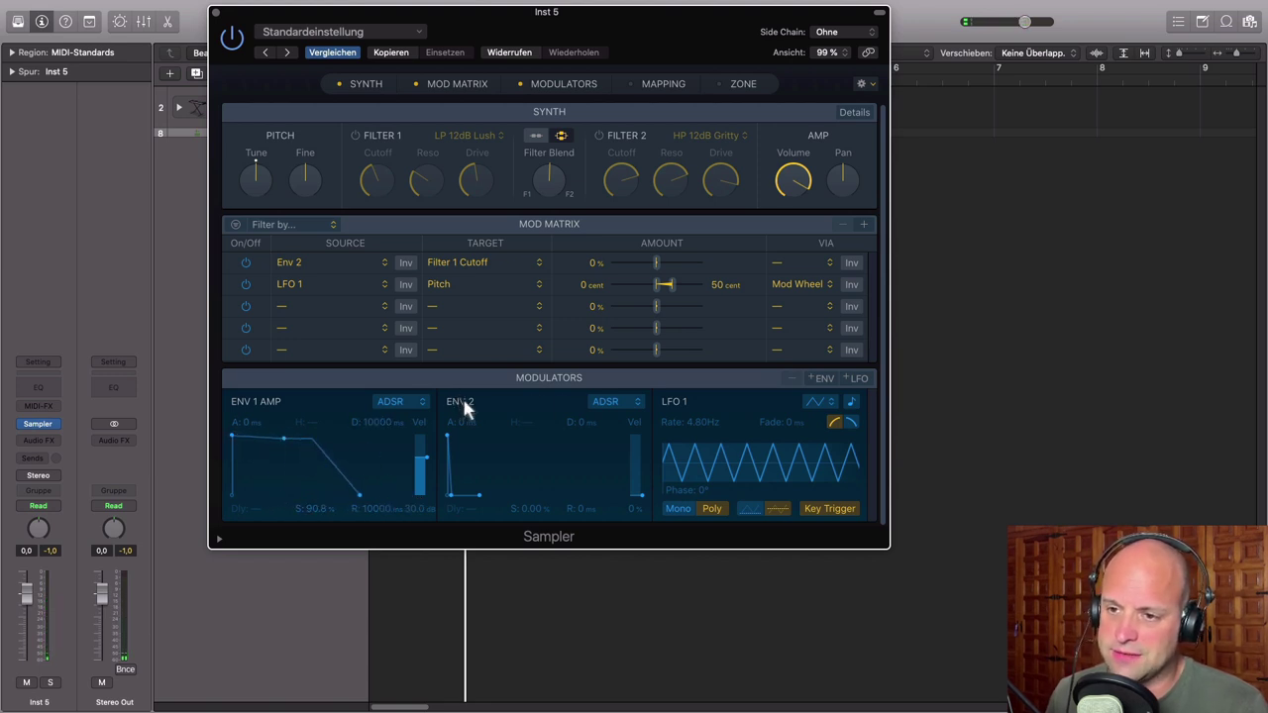
Shape ENV 2 with 6049 ms decay, 11.5% sustain and 10000 ms release, and set its Filter 1 Cutoff modulation amount to -1.0%
left_click_drag(475, 496, 493, 476)
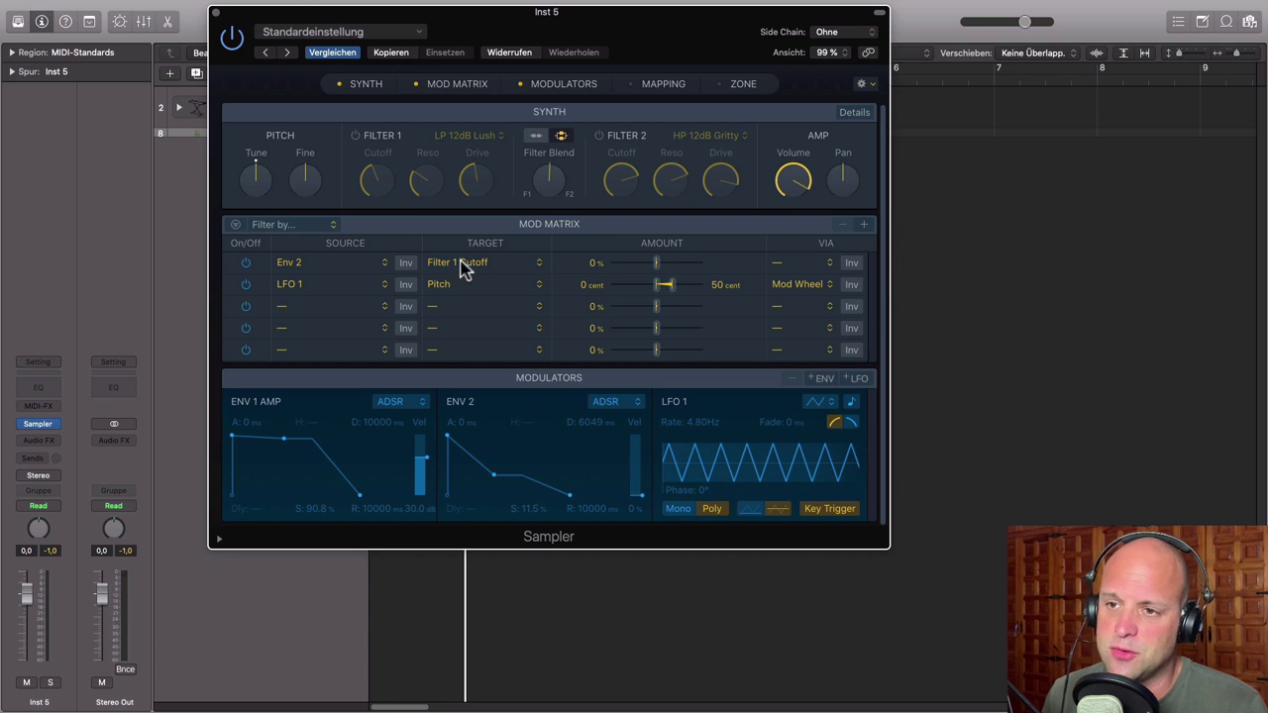
mouse_move(664, 263)
left_mouse_down()
mouse_move(691, 260)
mouse_move(632, 267)
mouse_move(707, 275)
mouse_move(634, 272)
mouse_move(655, 275)
left_mouse_up()
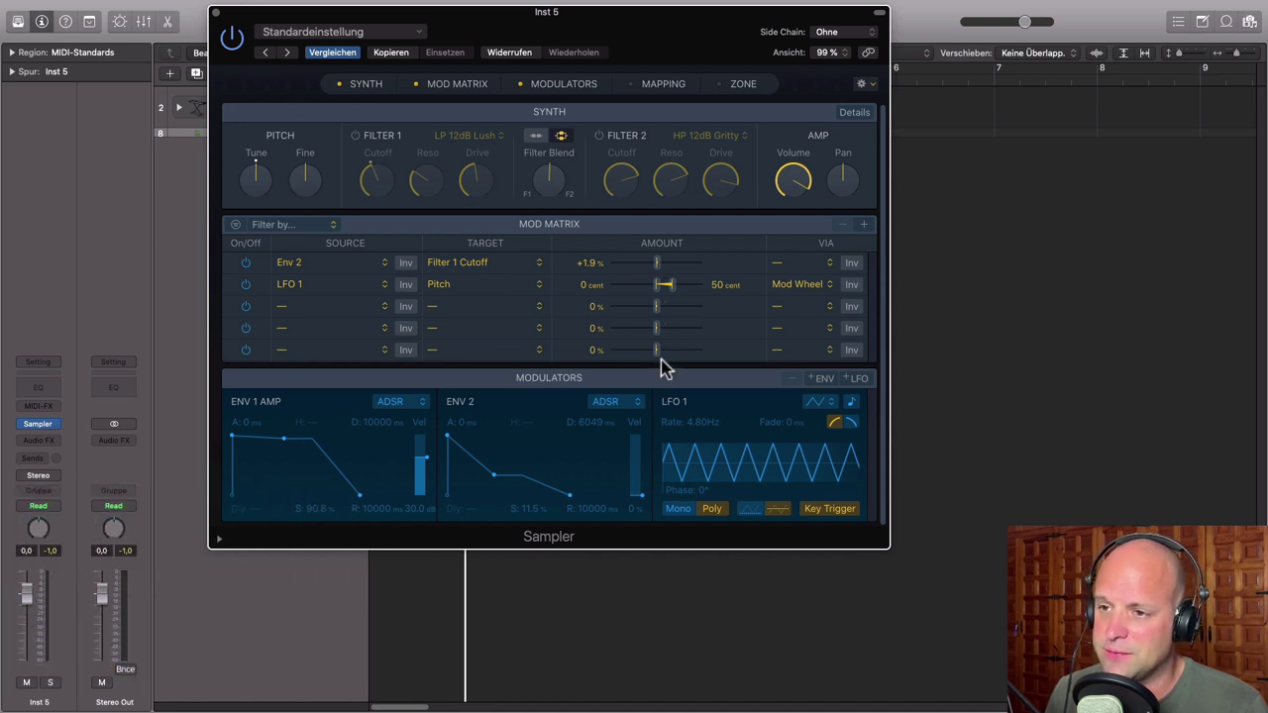
left_click_drag(662, 268, 657, 274)
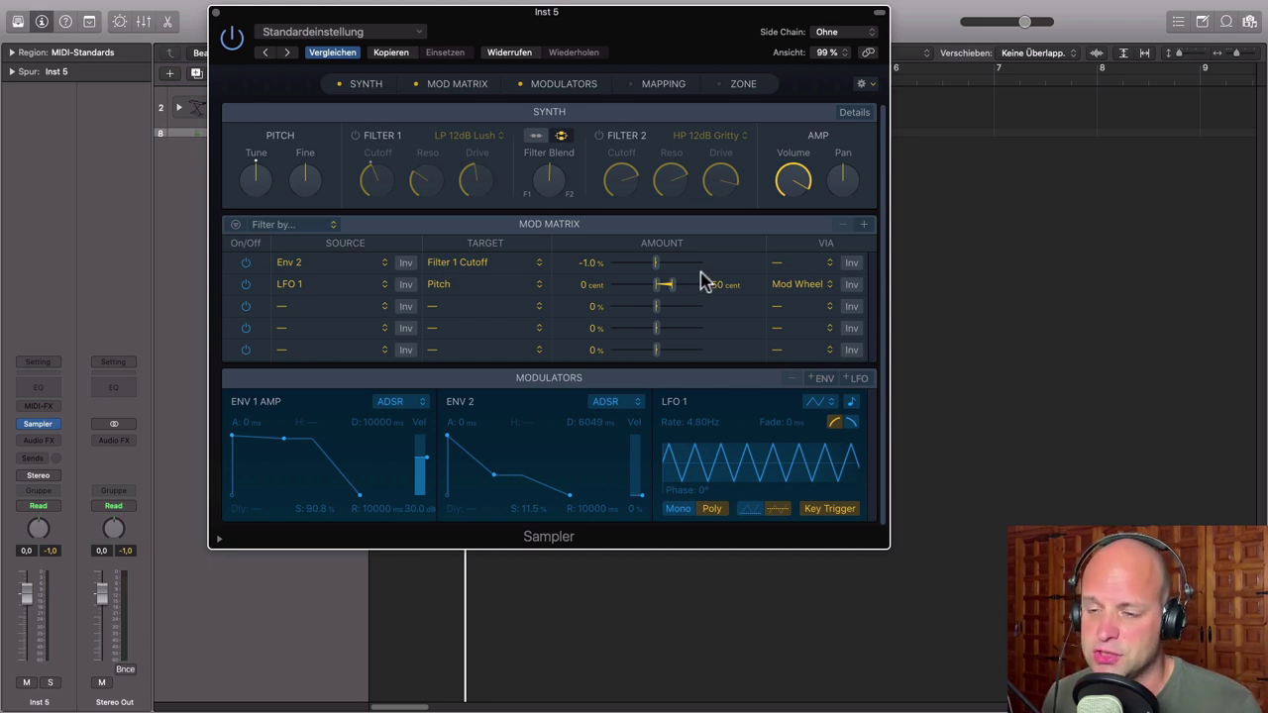
Change Env 2's modulation target to Pitch with an amount of 173 cent, and raise ENV 2's sustain to 92.3%
left_click(536, 266)
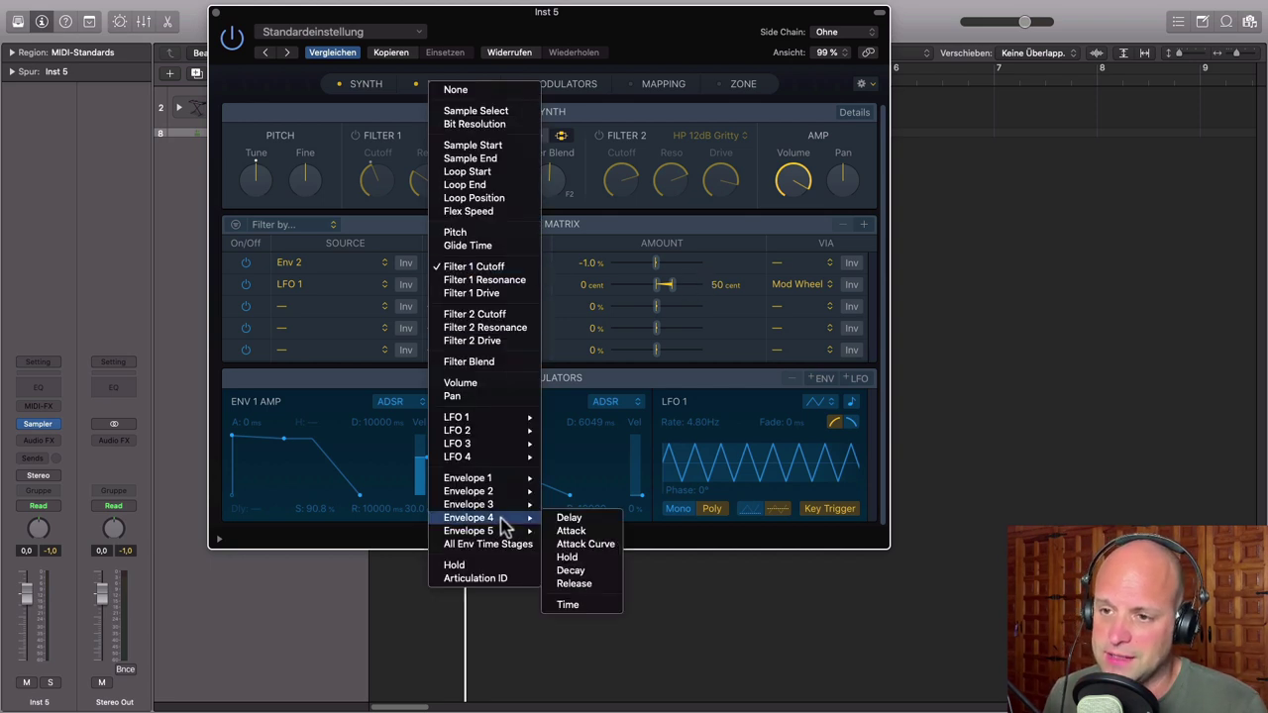
left_click(458, 233)
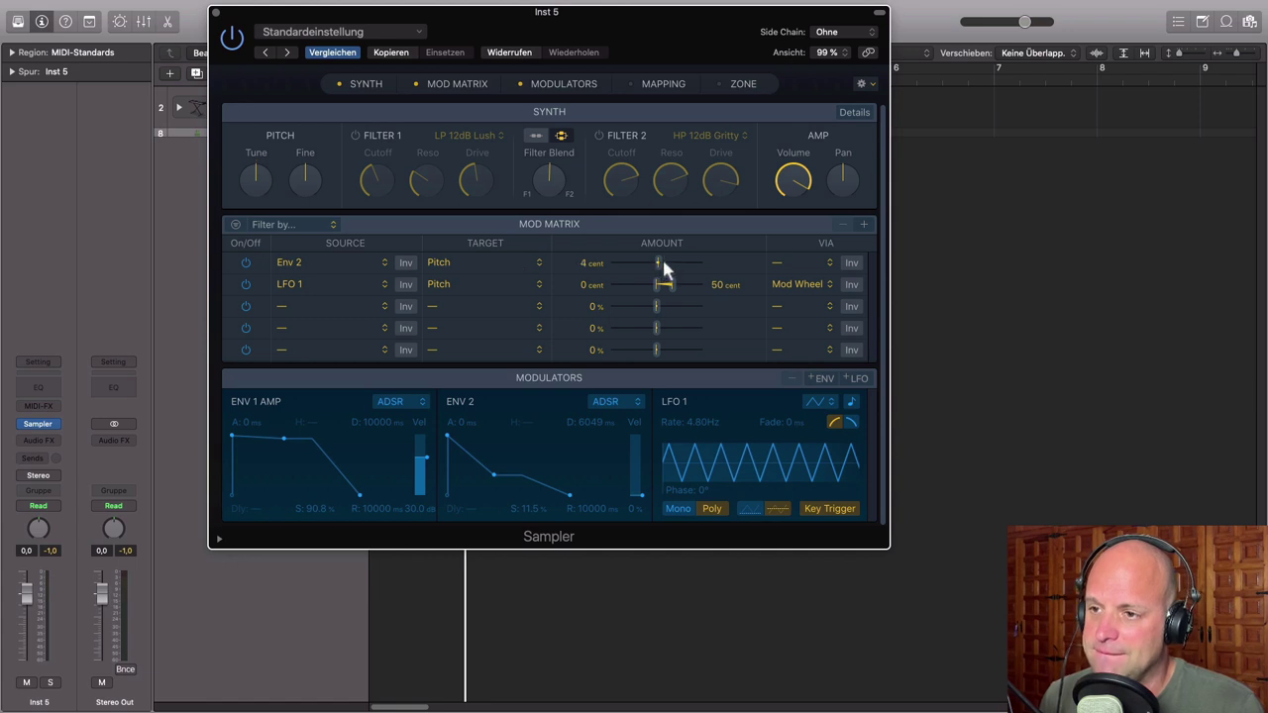
left_click_drag(684, 261, 691, 262)
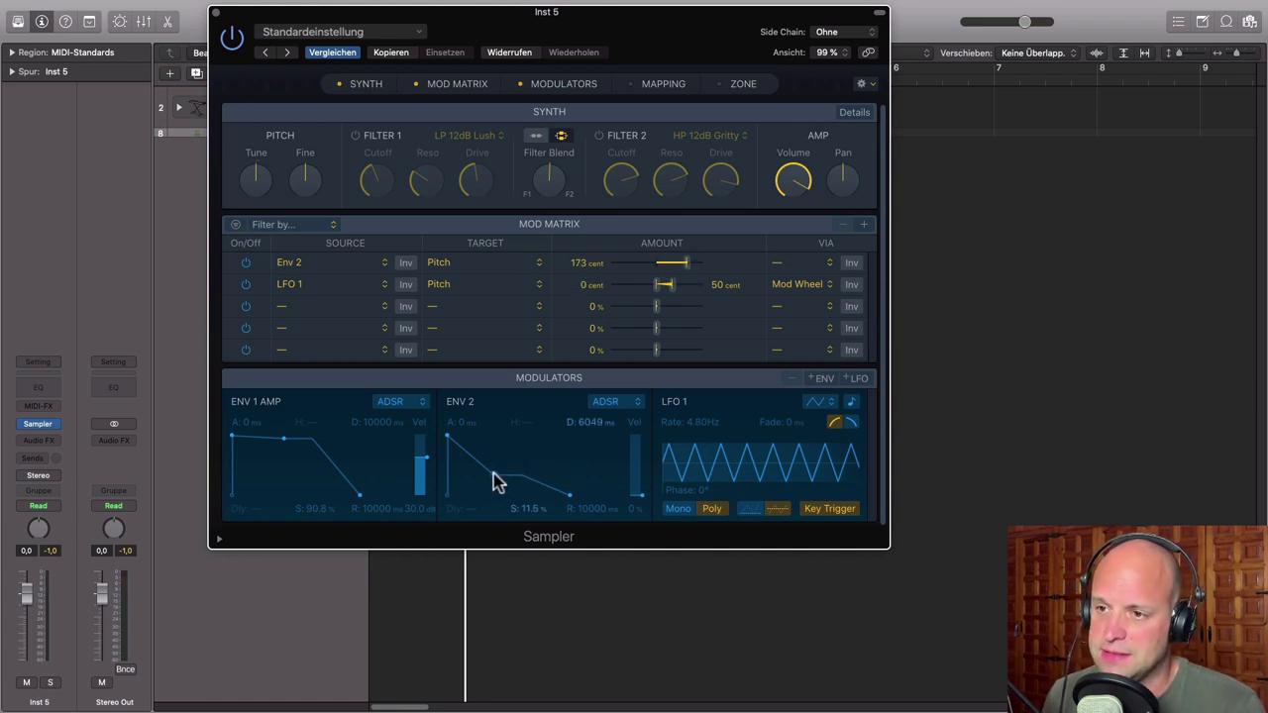
mouse_move(495, 453)
left_mouse_down()
mouse_move(481, 445)
mouse_move(495, 445)
left_mouse_up()
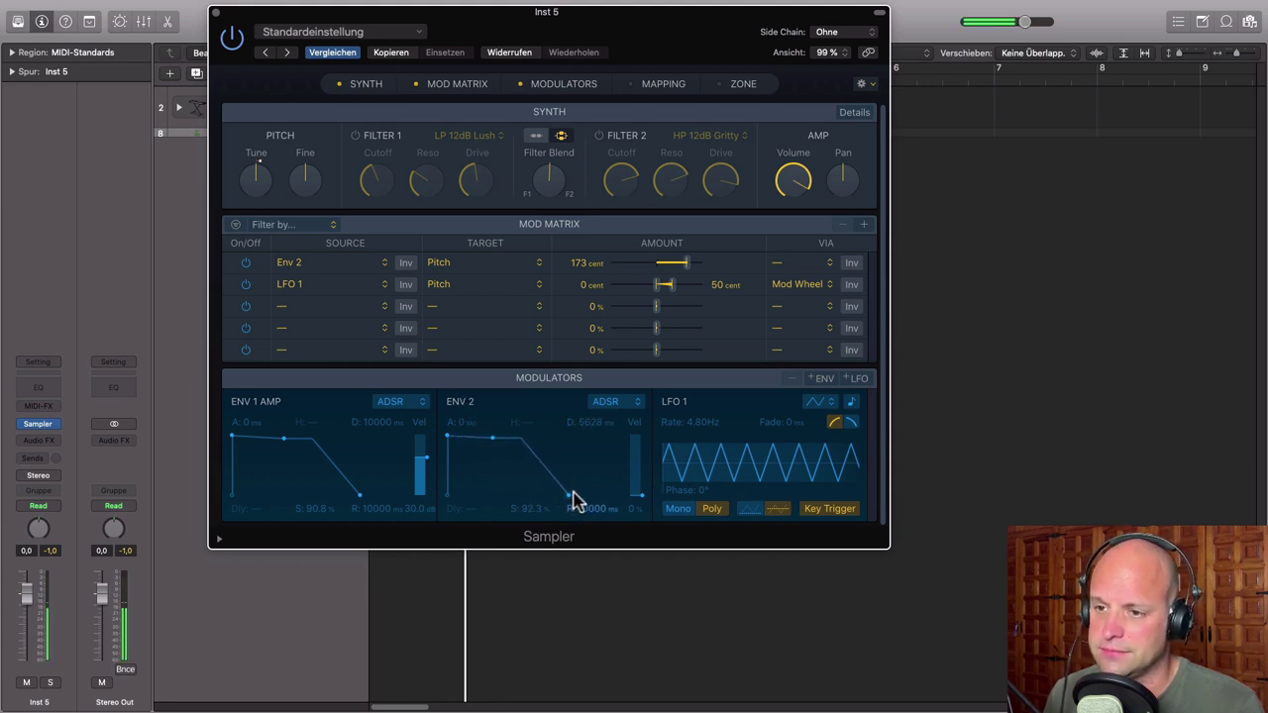
Reduce Env 2's pitch modulation amount to 2 cent and set ENV 2 to 58 ms decay, 100% sustain and 1824 ms release
left_click_drag(686, 263, 657, 266)
left_click_drag(569, 495, 552, 491)
left_click_drag(494, 437, 467, 476)
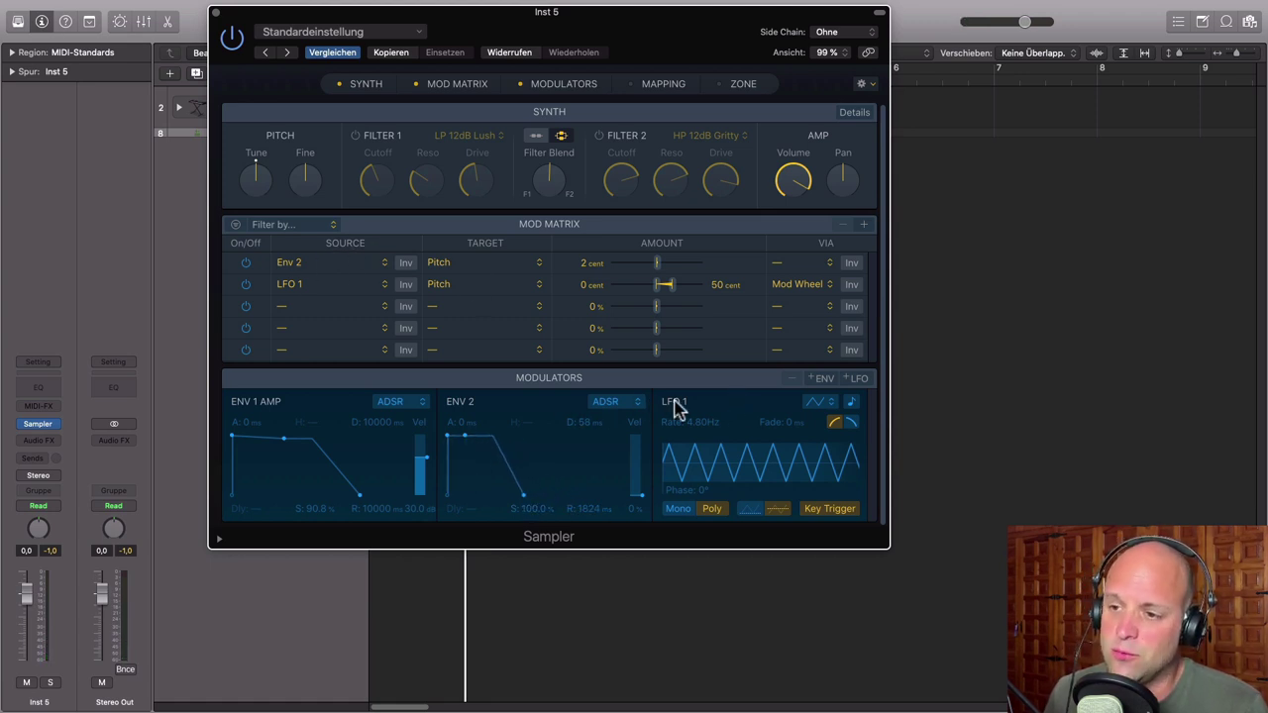
Change the first modulation's source to LFO 1 with a pitch amount of 136 cent, and enlarge the plug-in window to 106%
left_click(386, 266)
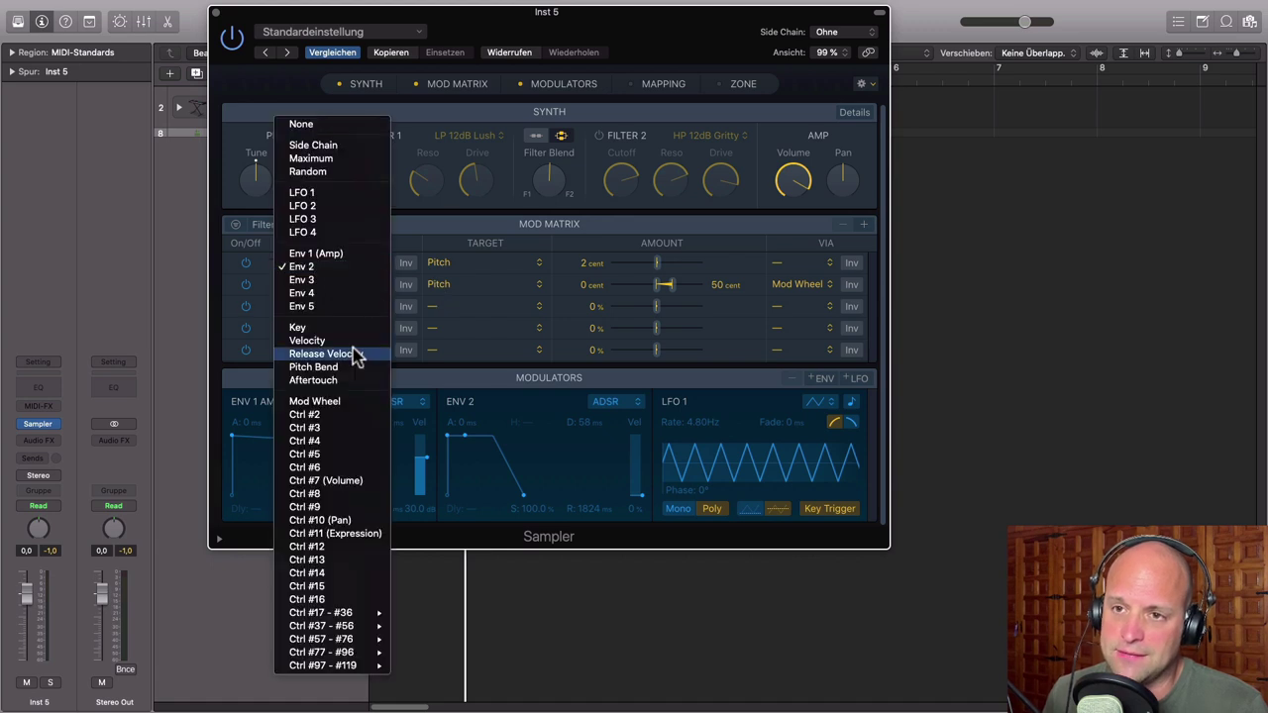
left_click(304, 194)
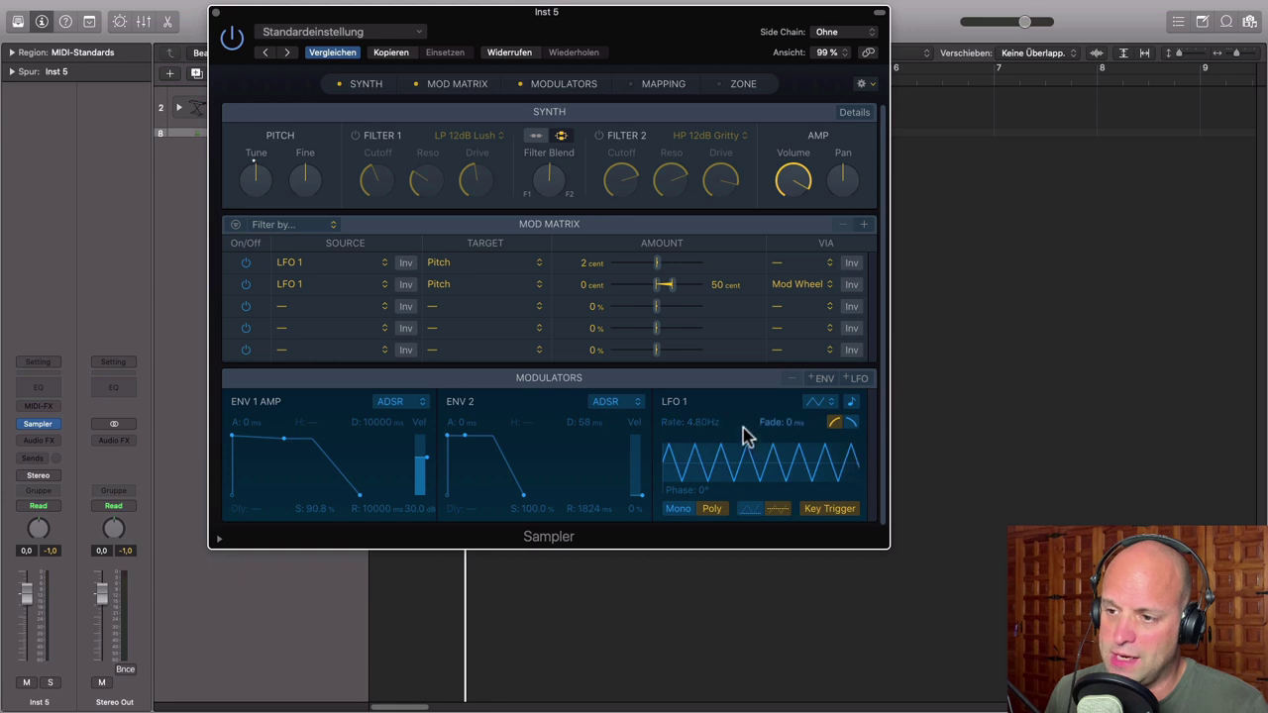
left_click_drag(661, 270, 674, 272)
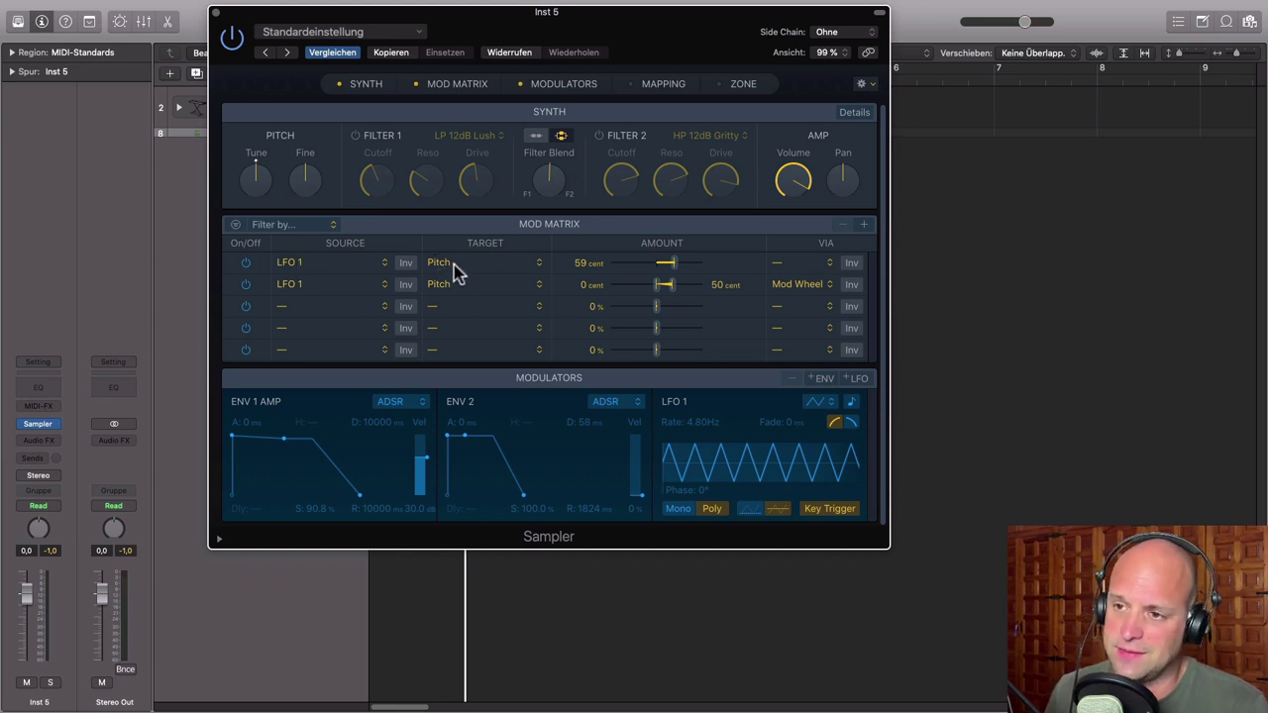
left_click_drag(671, 263, 685, 263)
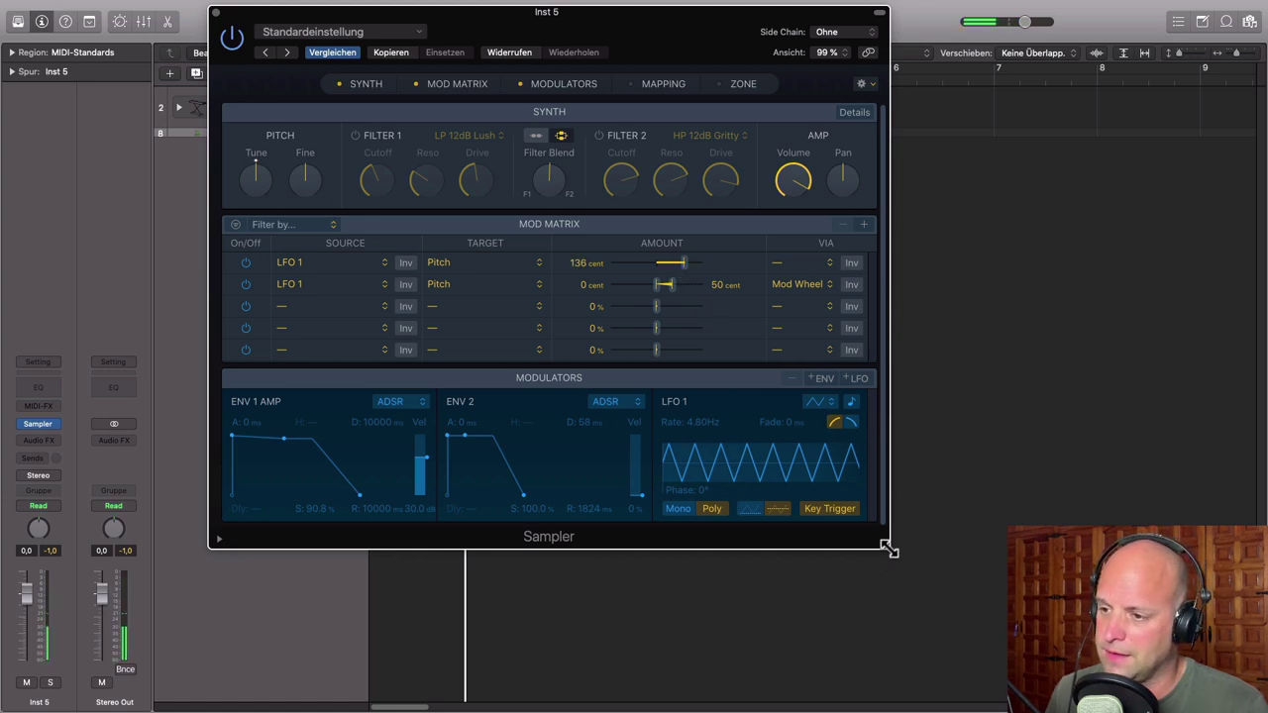
left_click_drag(904, 567, 925, 608)
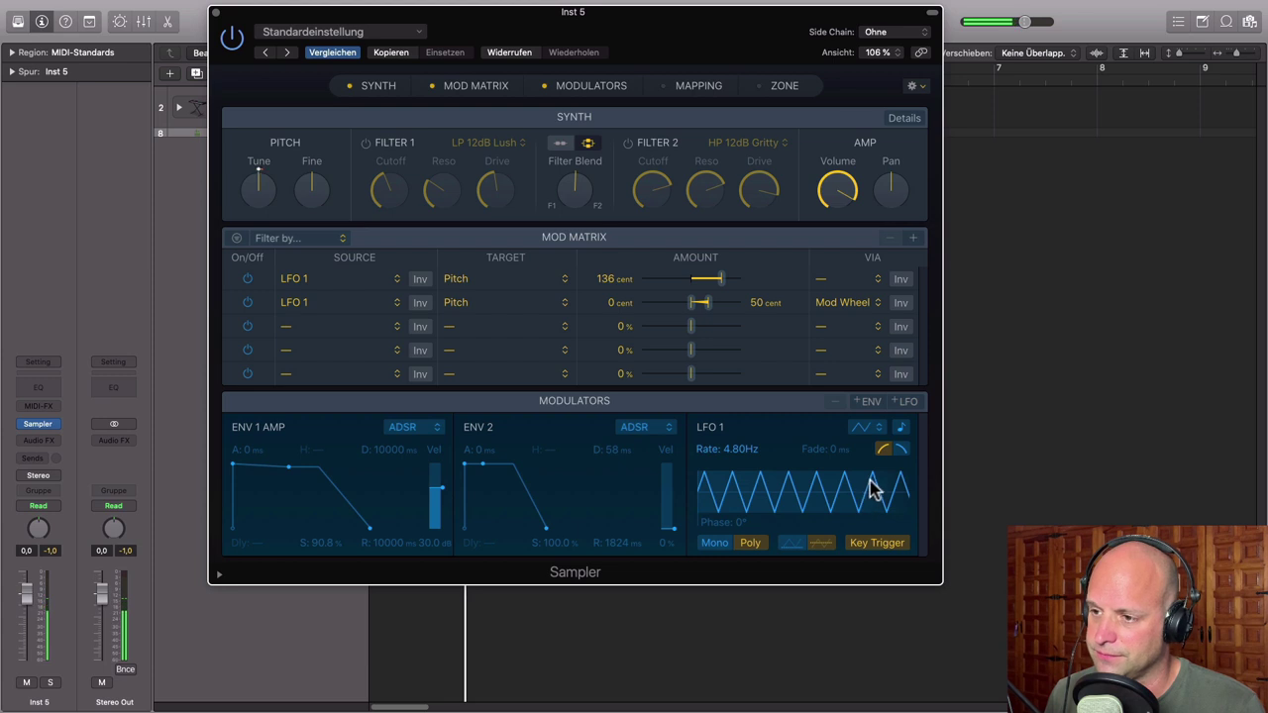
Try the Saw, Random and Random Smooth waveforms on LFO 1 and return it to Triangle
left_click(878, 427)
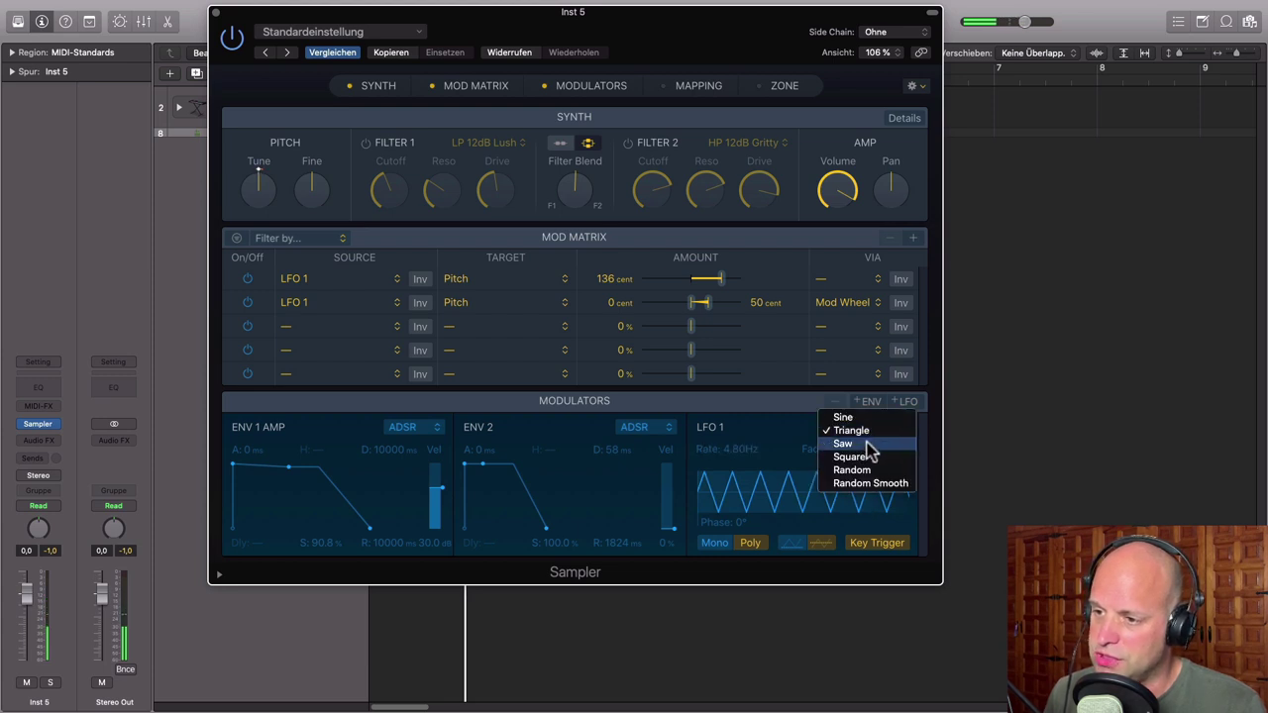
left_click(871, 445)
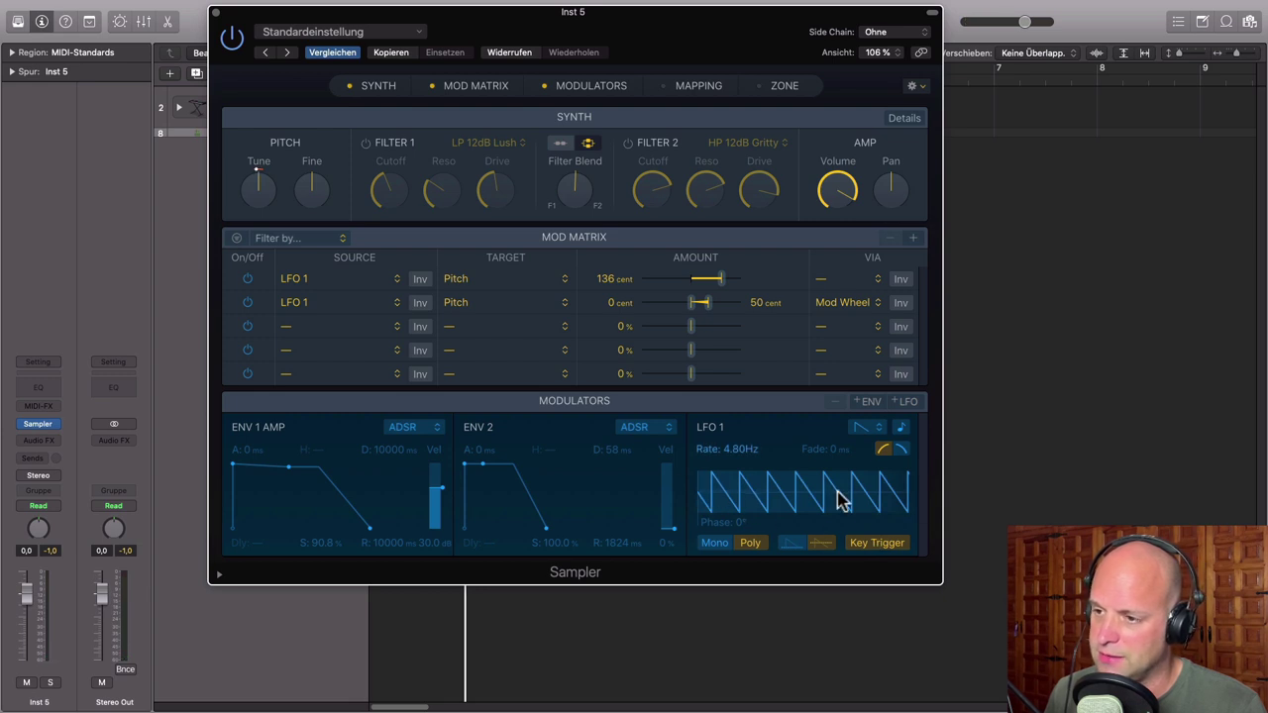
left_click(878, 429)
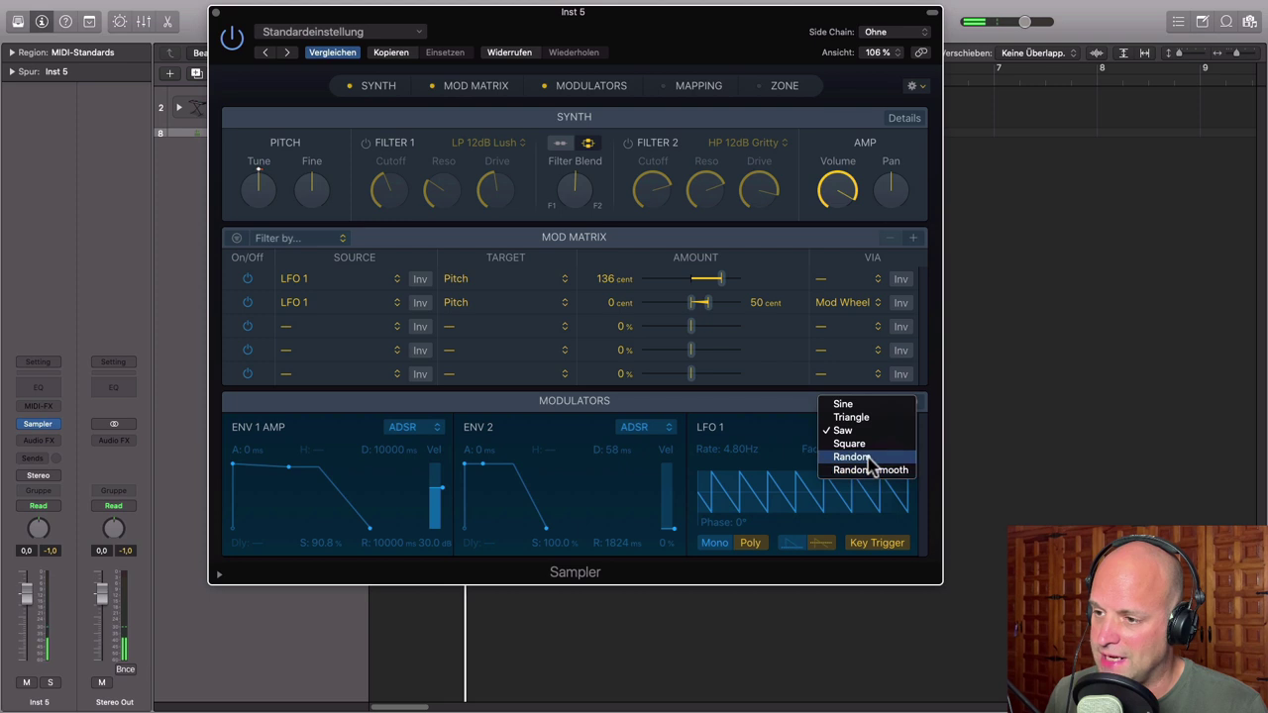
left_click(867, 458)
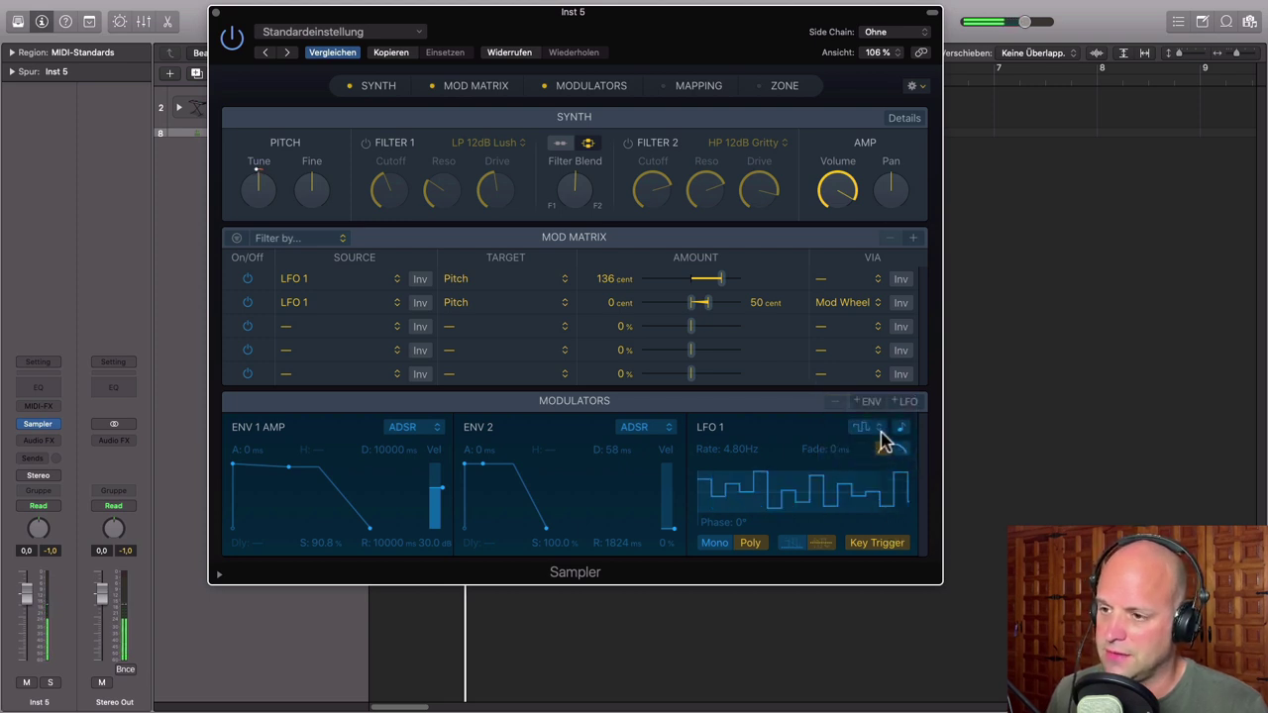
left_click(878, 428)
left_click(874, 483)
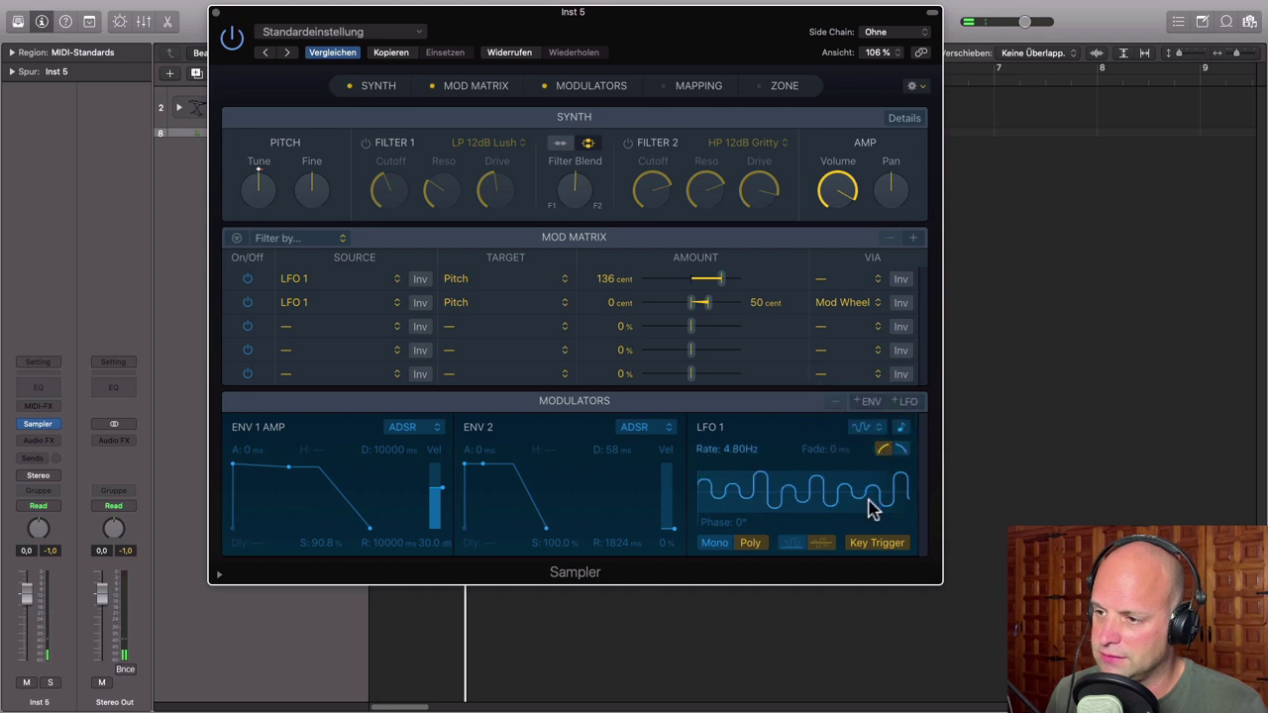
left_click(877, 428)
left_click(863, 378)
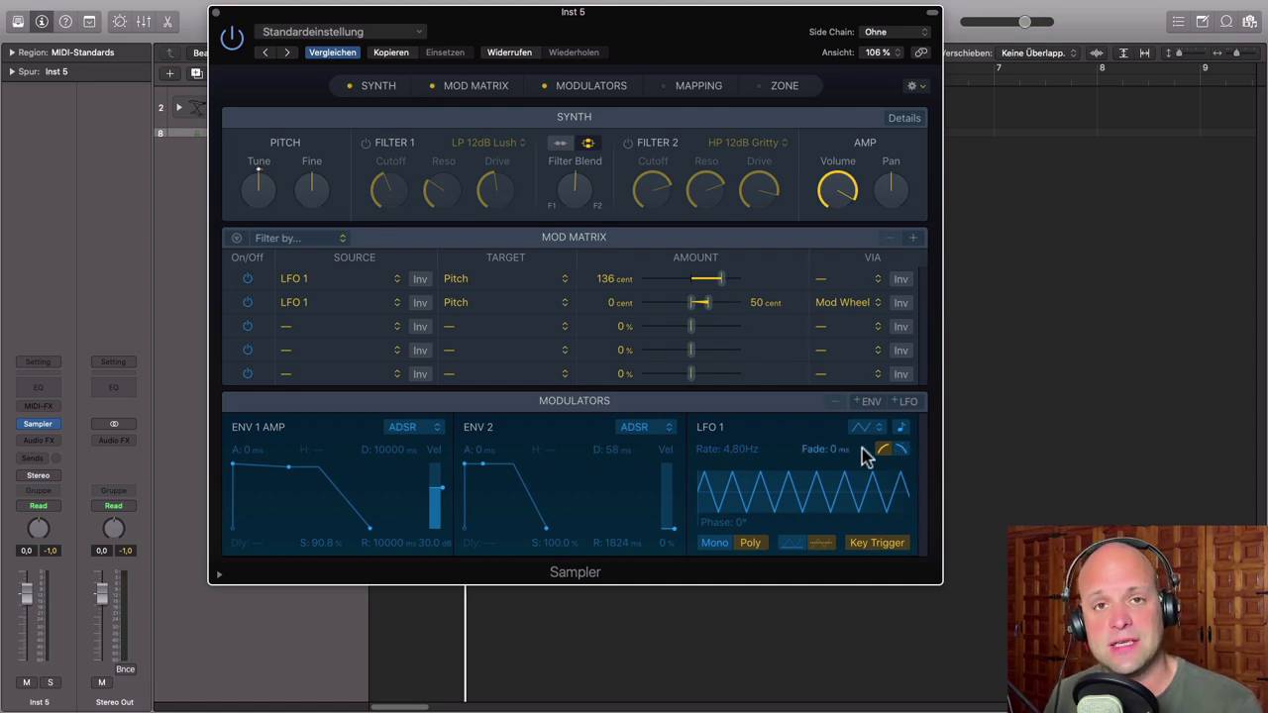
Sync LFO 1's rate to the tempo, move the plug-in window clear of the transport bar and set the LFO fade to 2500 ms
left_click(904, 436)
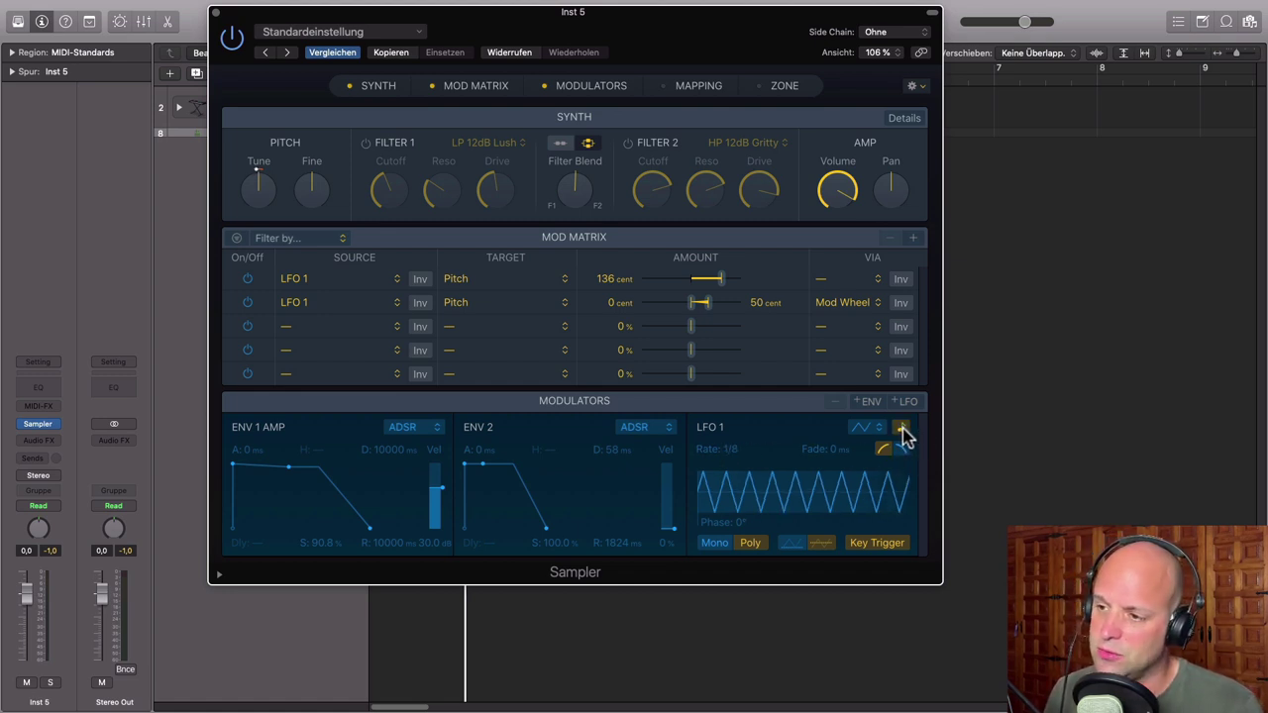
left_click_drag(683, 32, 773, 64)
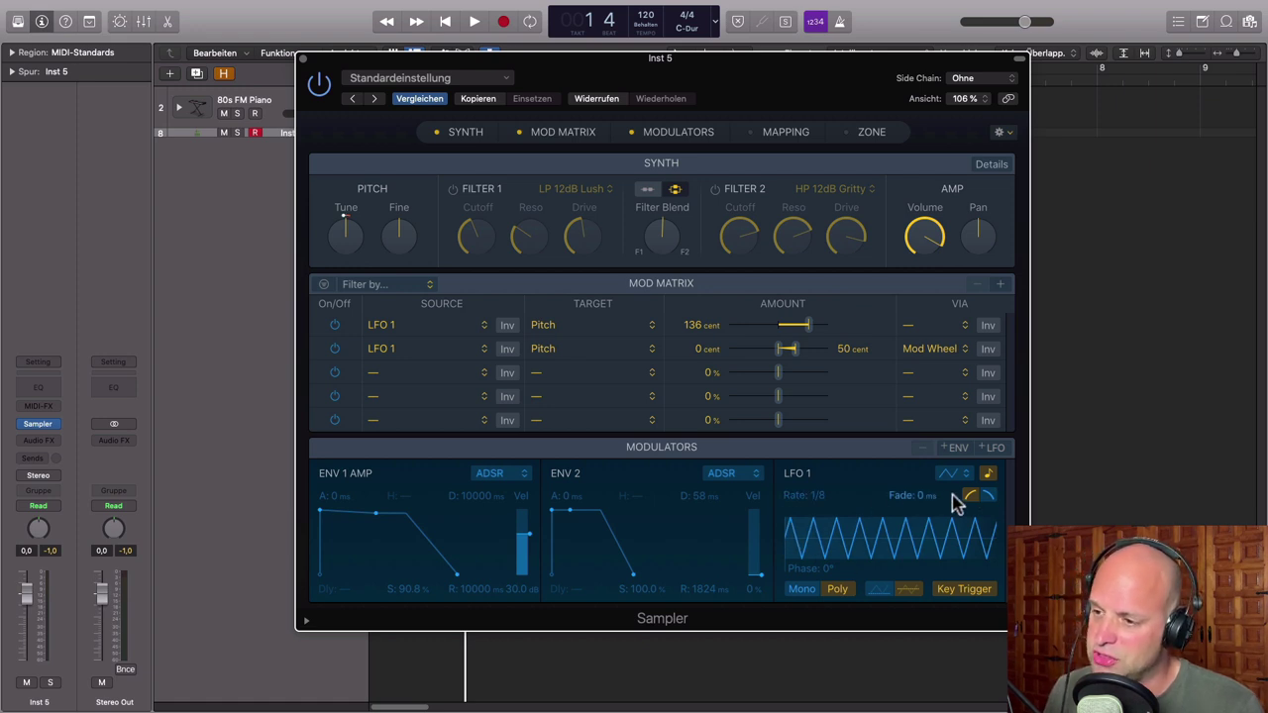
left_click_drag(921, 494, 922, 456)
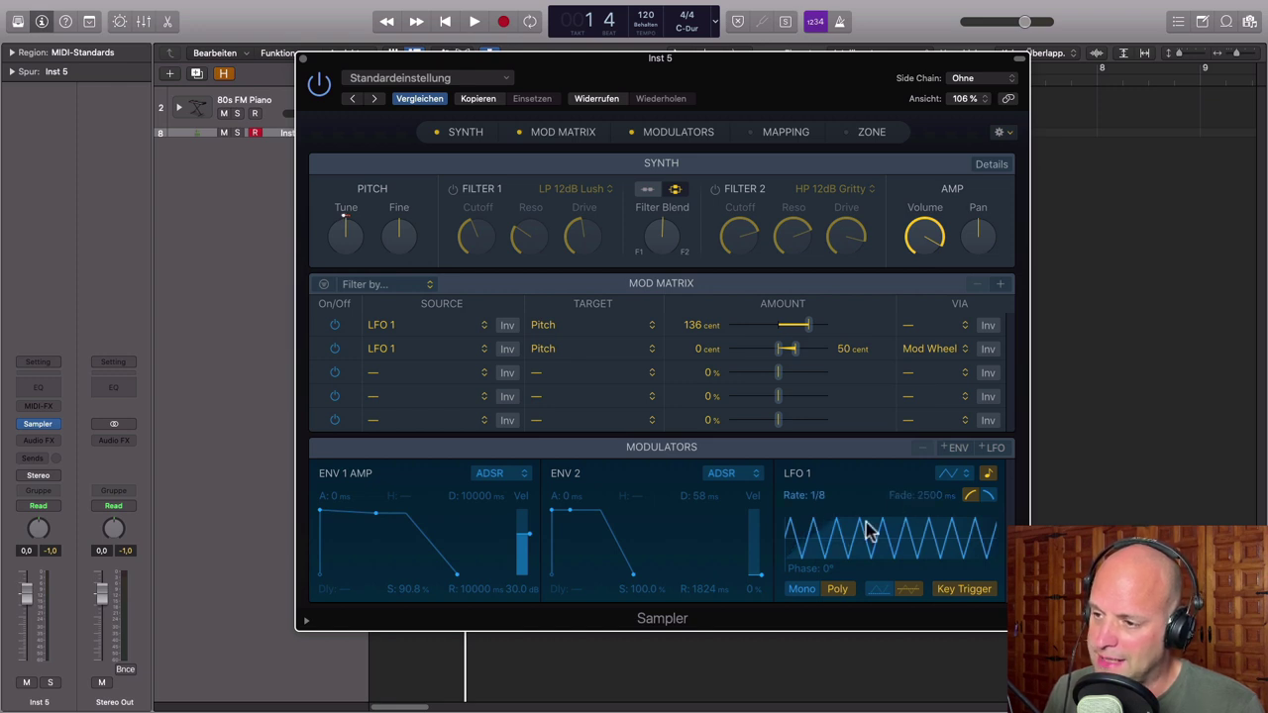
Switch LFO 1 to the Saw waveform, set its rate to 3/64 and its fade to 1100 ms
left_click(960, 474)
left_click(958, 489)
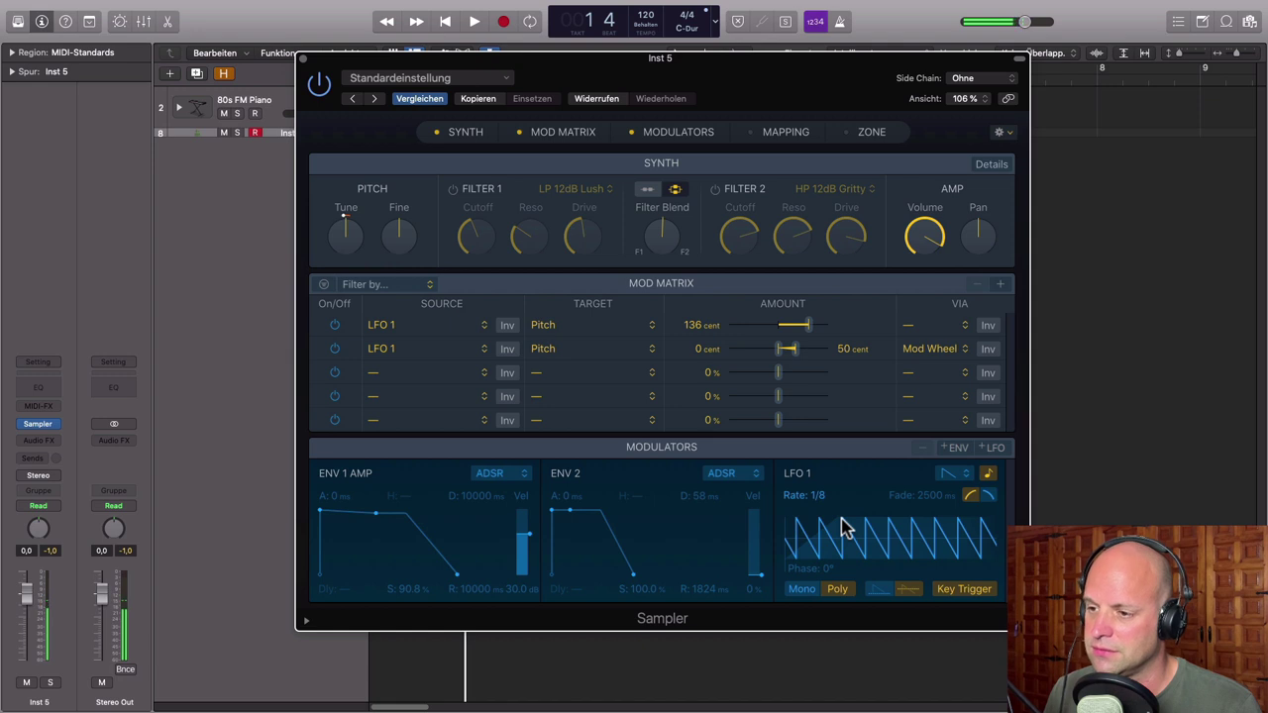
left_click_drag(841, 526, 826, 526)
scroll(939, 503, "up", 10)
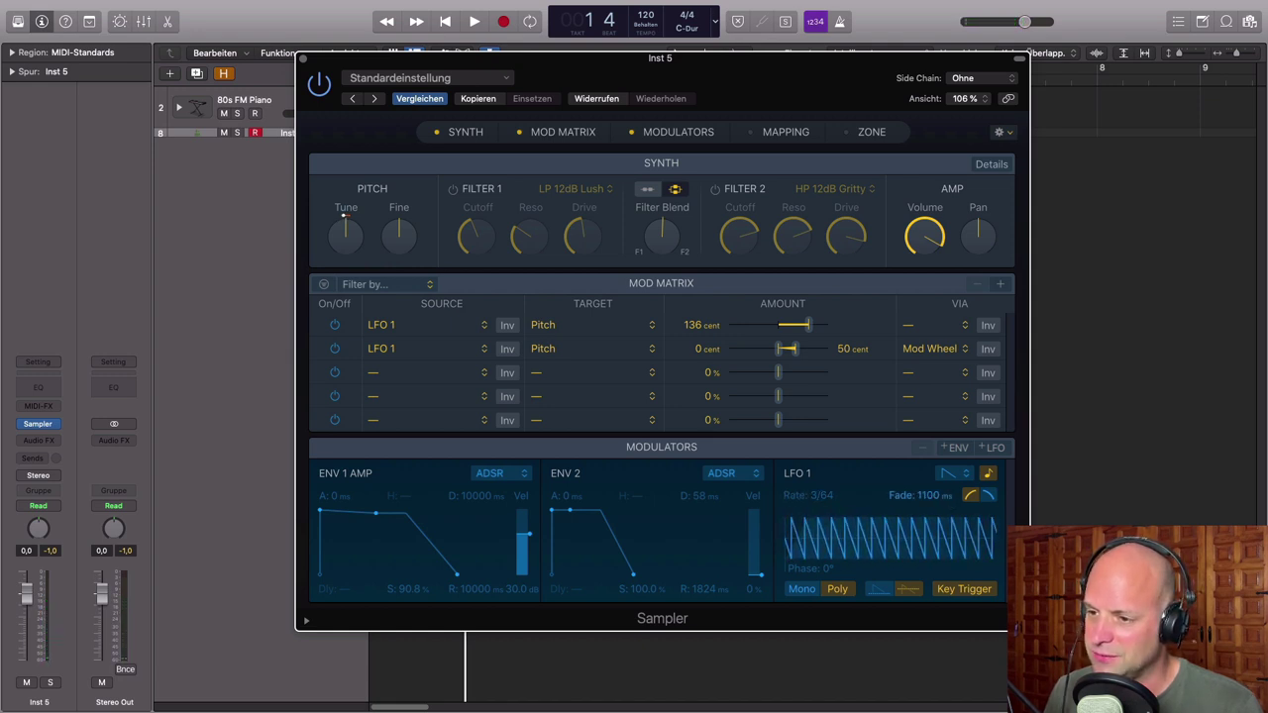
Raise LFO 1's fade time to 1320 ms, switch it from fade-in to fade-out and lengthen the fade further
scroll(936, 503, "up", 5)
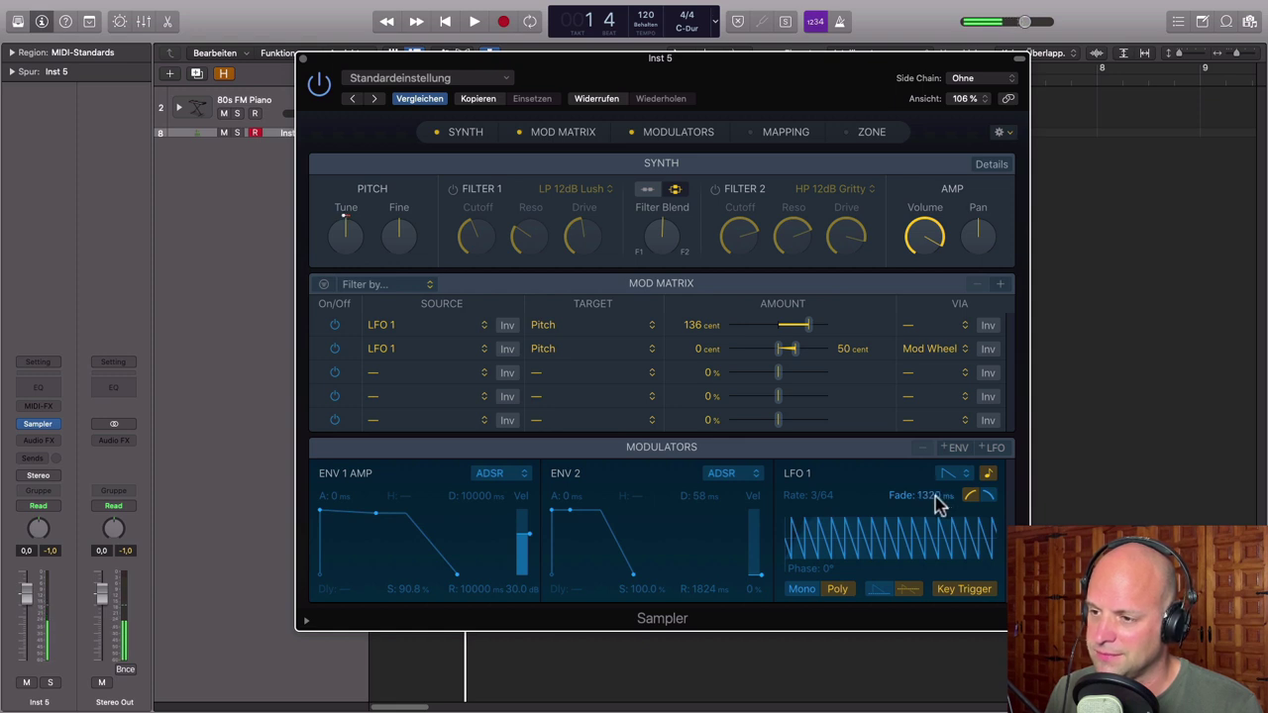
left_click(988, 496)
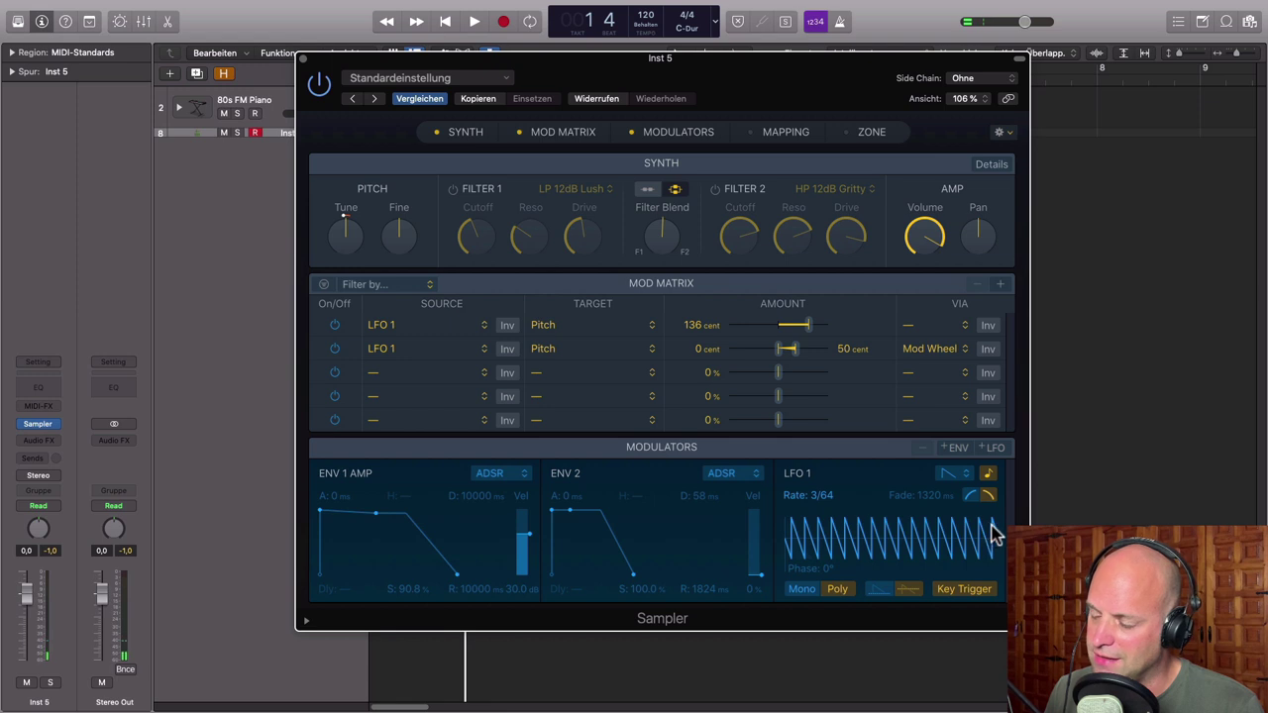
left_click_drag(925, 496, 925, 416)
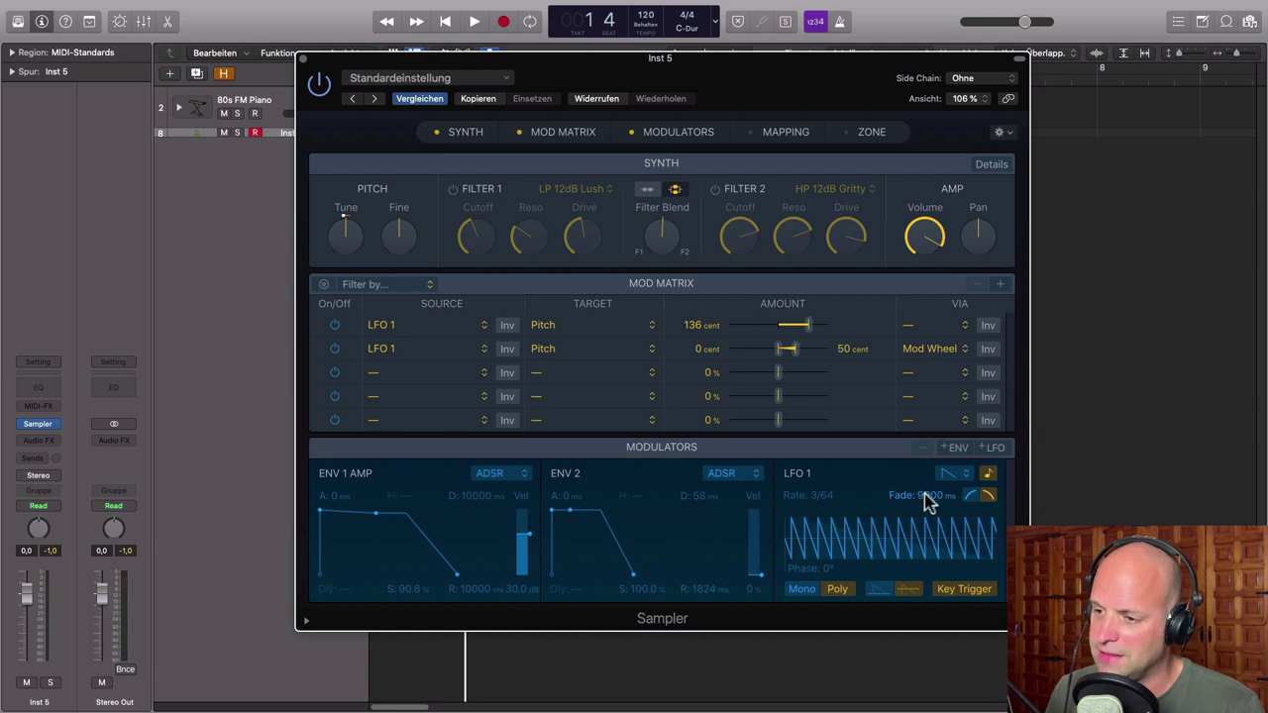